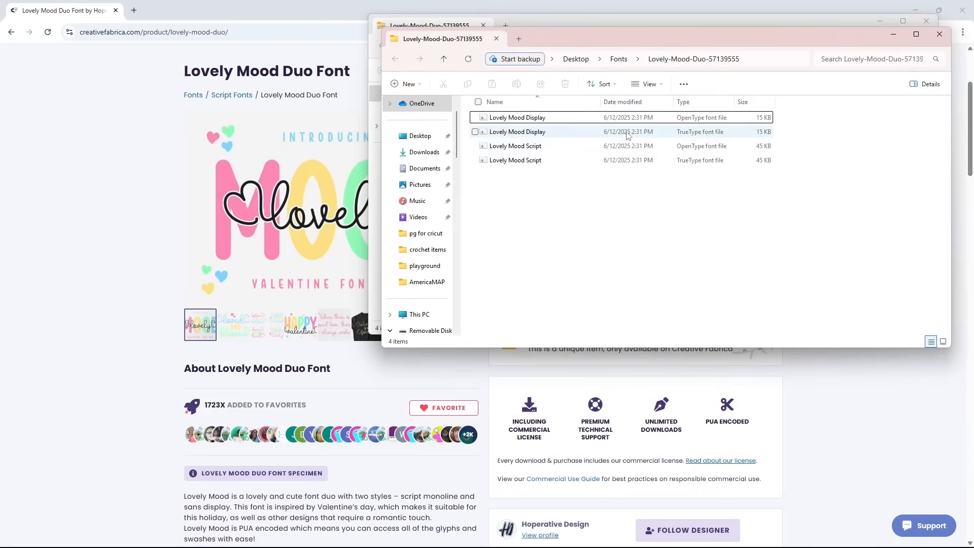
Install the Lovely Mood Display and Lovely Mood Script OpenType font files for all users.
left_click(572, 122)
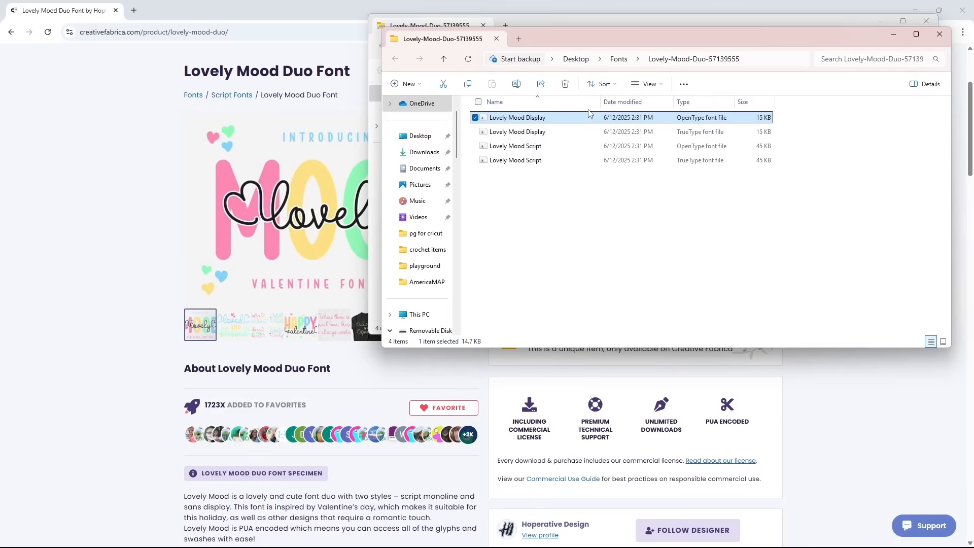
left_click(535, 146)
left_click(541, 119, "ctrl")
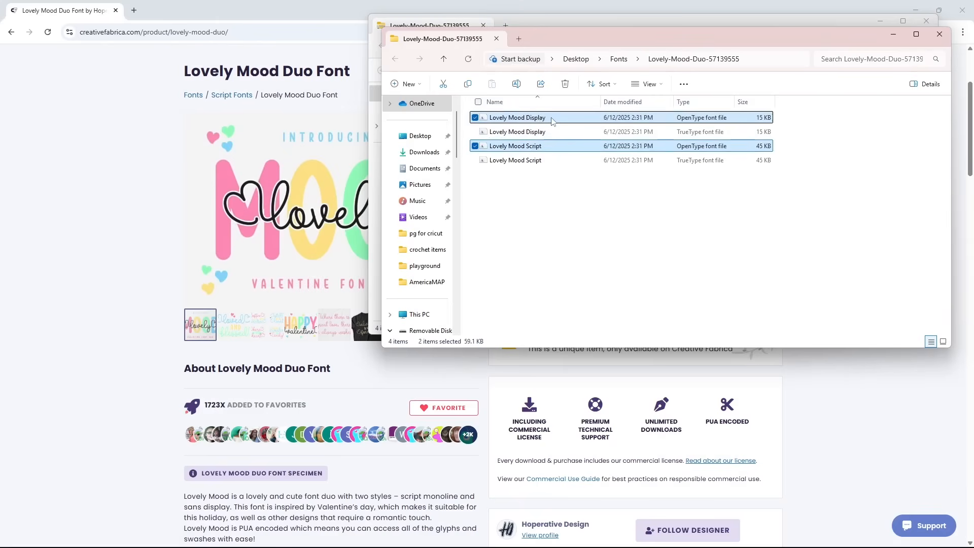
right_click(553, 121)
left_click(616, 317)
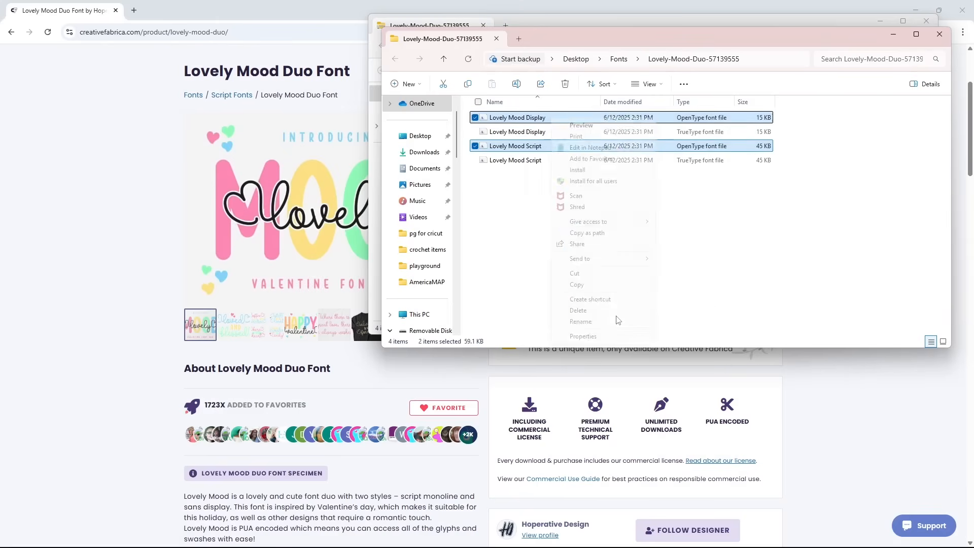
left_click(592, 183)
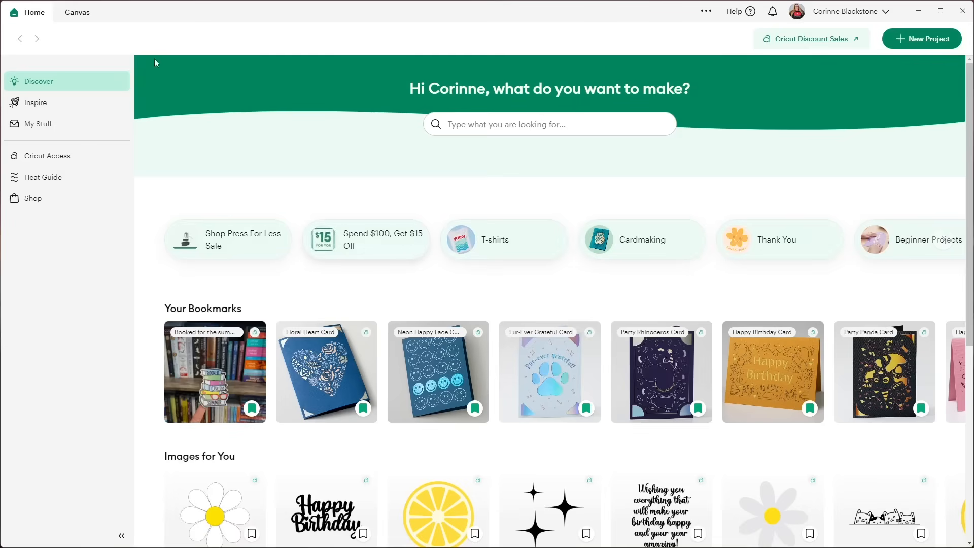
Switch to the design canvas and add a text box reading Hello.
left_click(74, 14)
left_click(17, 259)
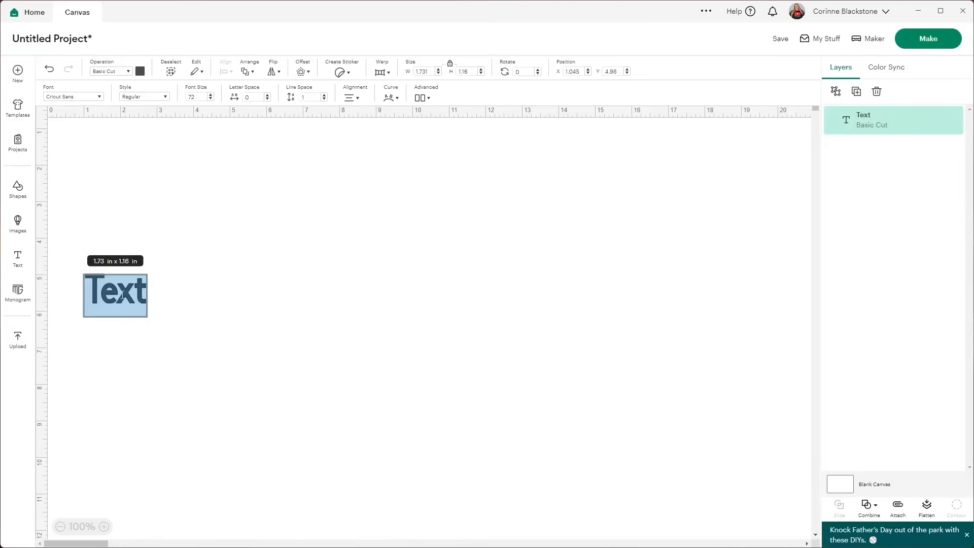
type("Hello")
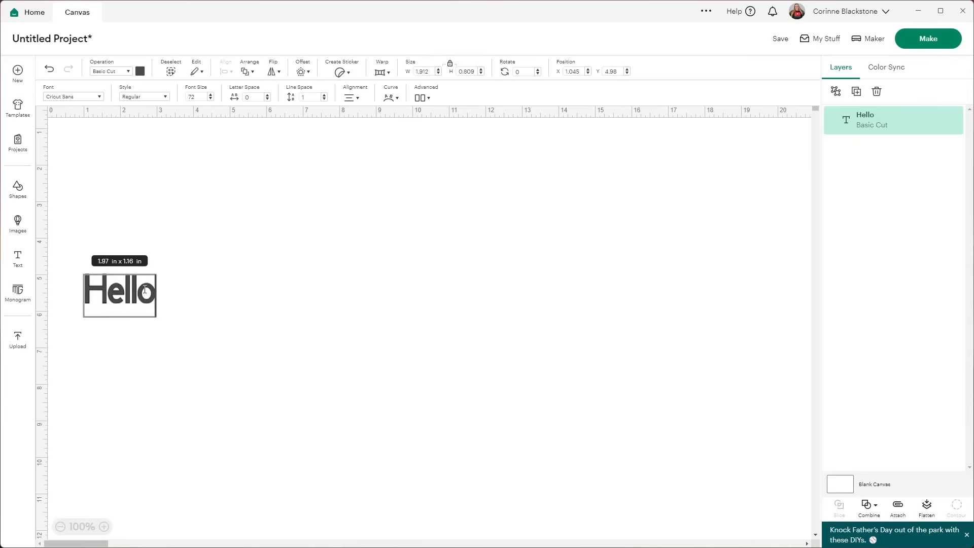
Search the system fonts for lovely and apply Lovely Mood Display to the Hello text.
left_click(50, 96)
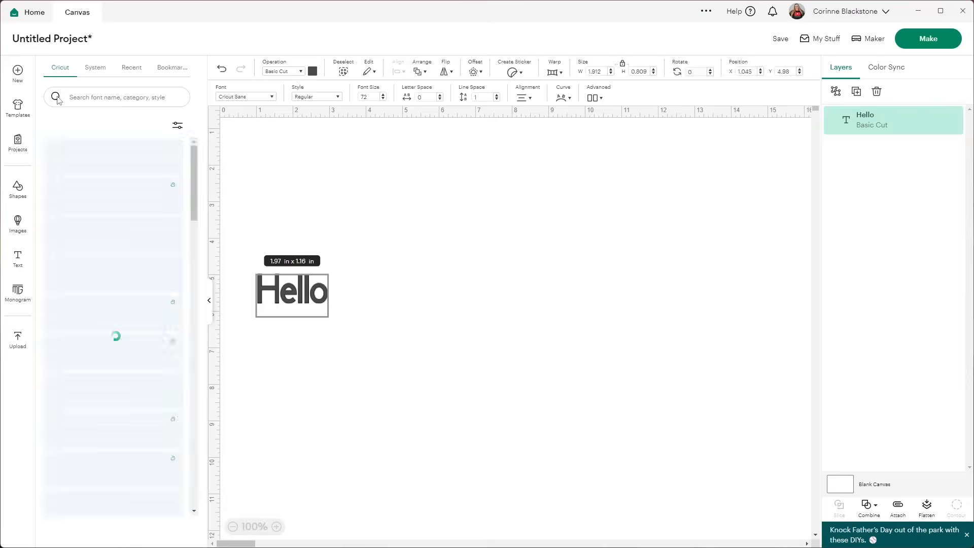
left_click(97, 68)
left_click(105, 101)
type("lovely")
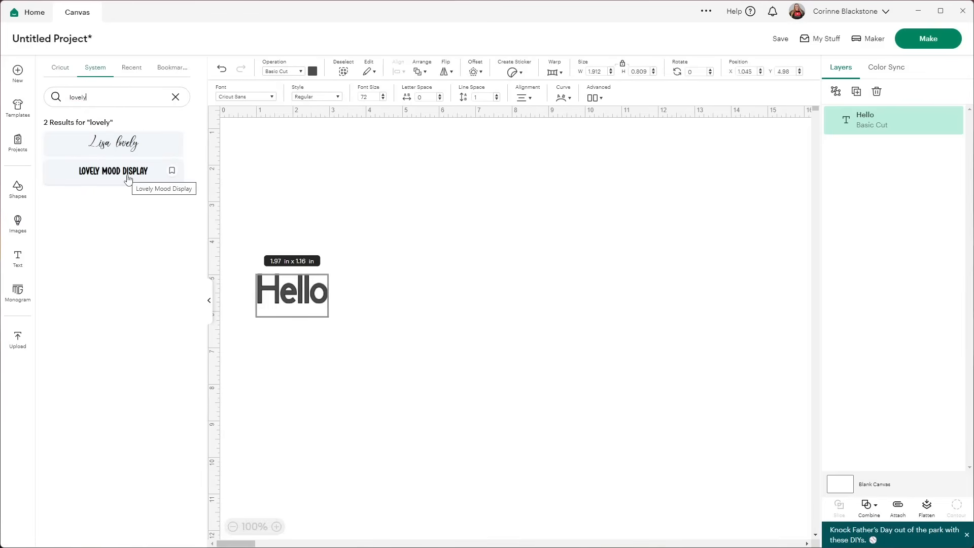
left_click(115, 181)
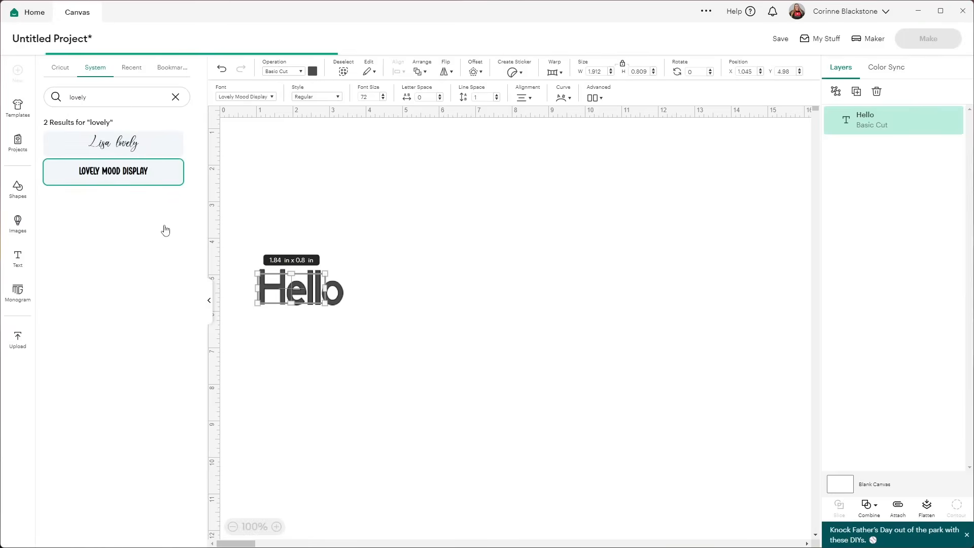
Move the Hello text toward the upper middle of the canvas.
left_click(285, 223)
left_click(124, 288)
left_click_drag(124, 288, 439, 202)
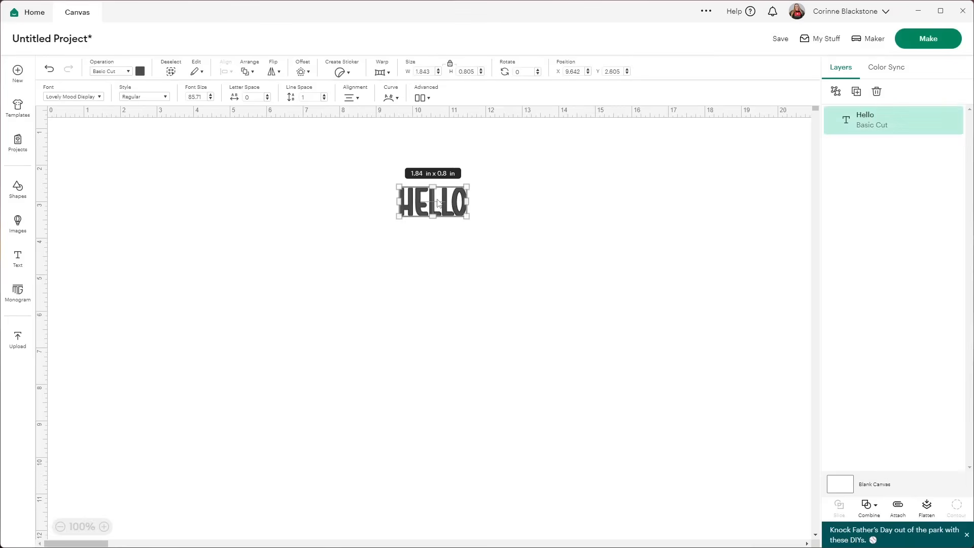
Duplicate the Hello text and place the copy below the original with its box about 2.86 in wide.
left_click(856, 91)
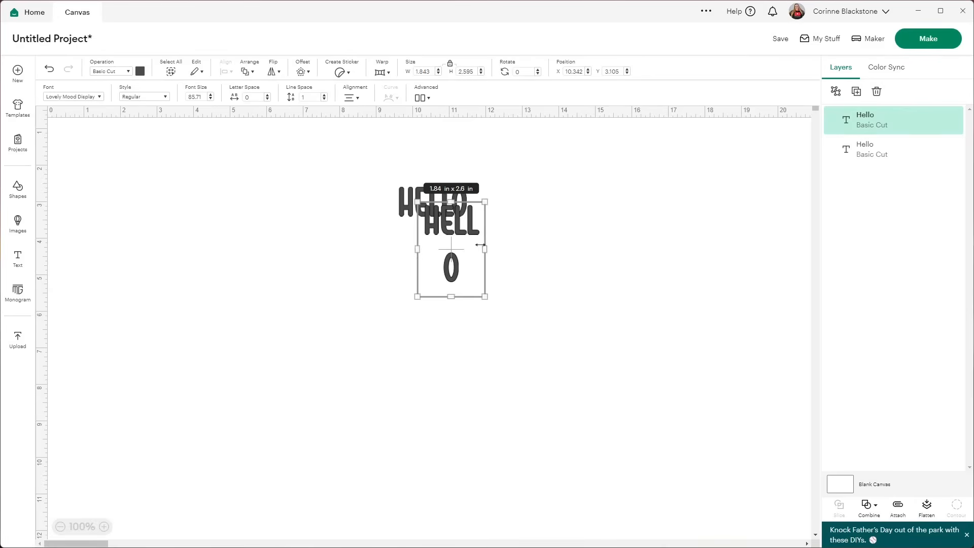
left_click_drag(481, 246, 421, 303)
left_click(568, 239)
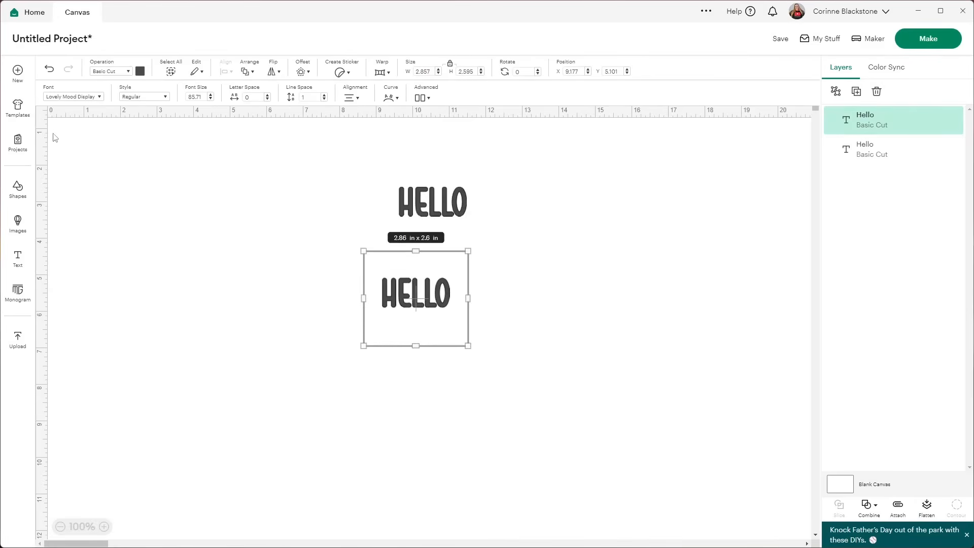
Clear the font search and change the copy's font to Lovely Mood Script.
left_click(82, 96)
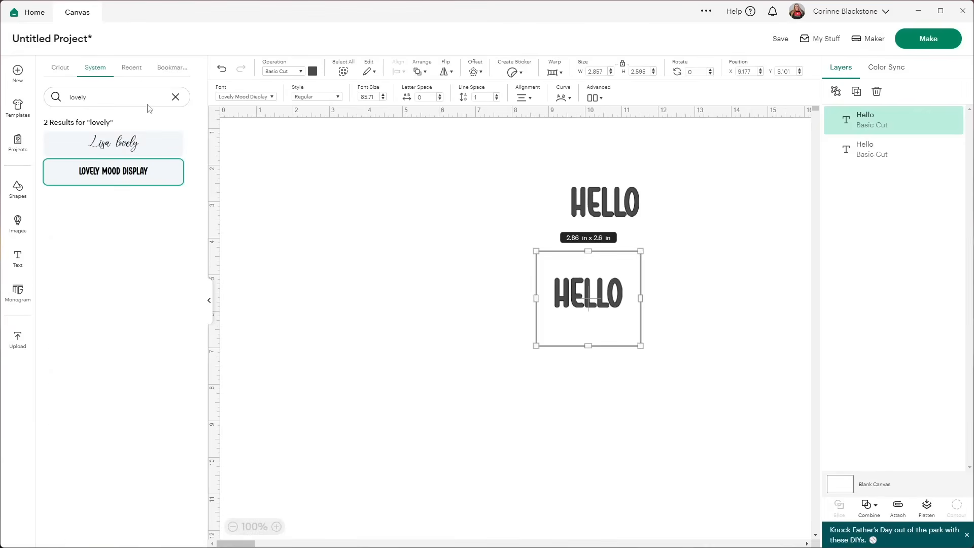
left_click(171, 94)
scroll(119, 170, "up", 1)
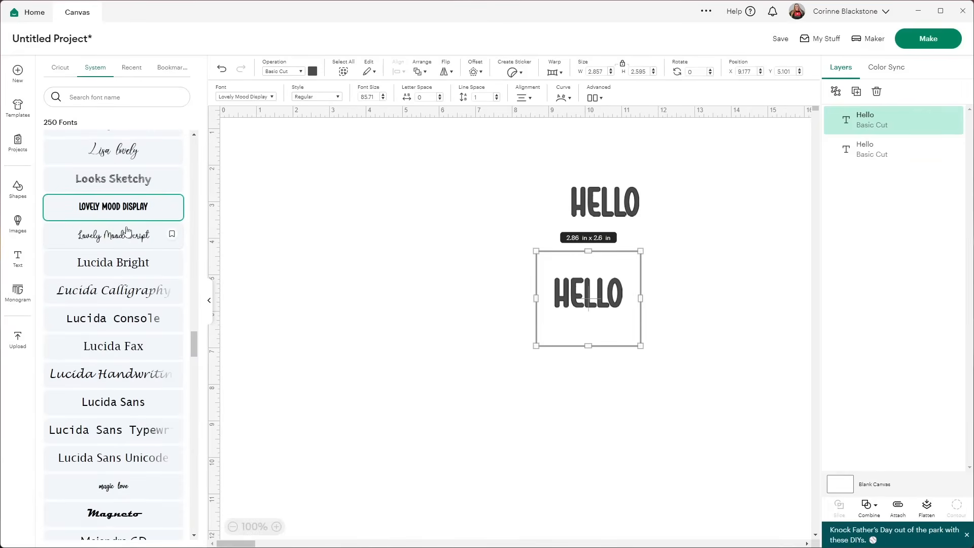
left_click(128, 231)
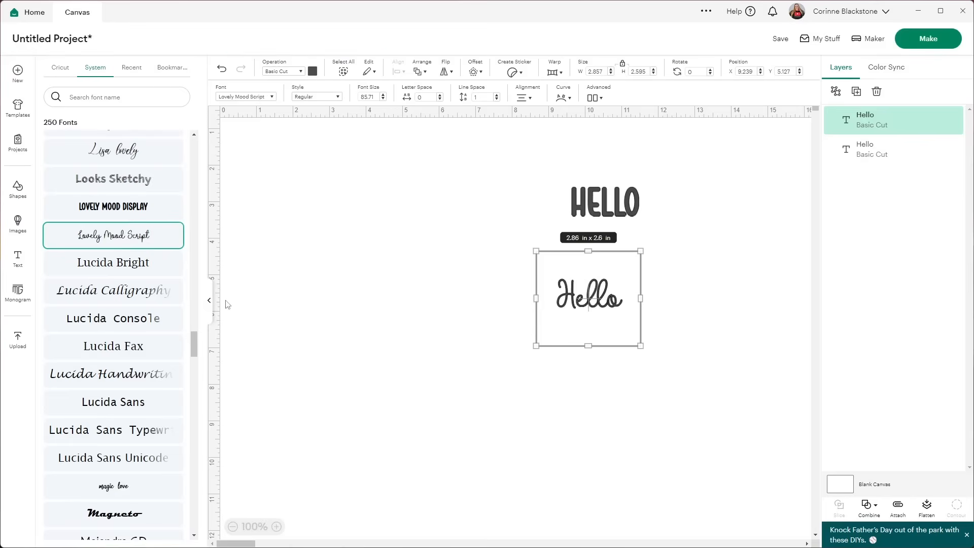
Resize and reposition the two Hello text layers on the canvas.
left_click(210, 302)
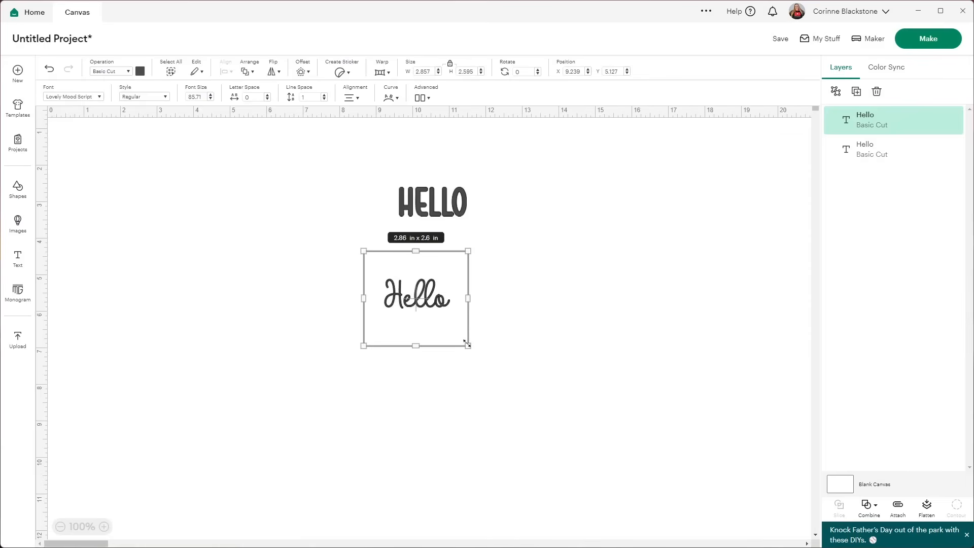
left_click_drag(416, 344, 683, 379)
left_click(461, 206)
left_click_drag(467, 216, 606, 277)
left_click_drag(578, 246, 338, 288)
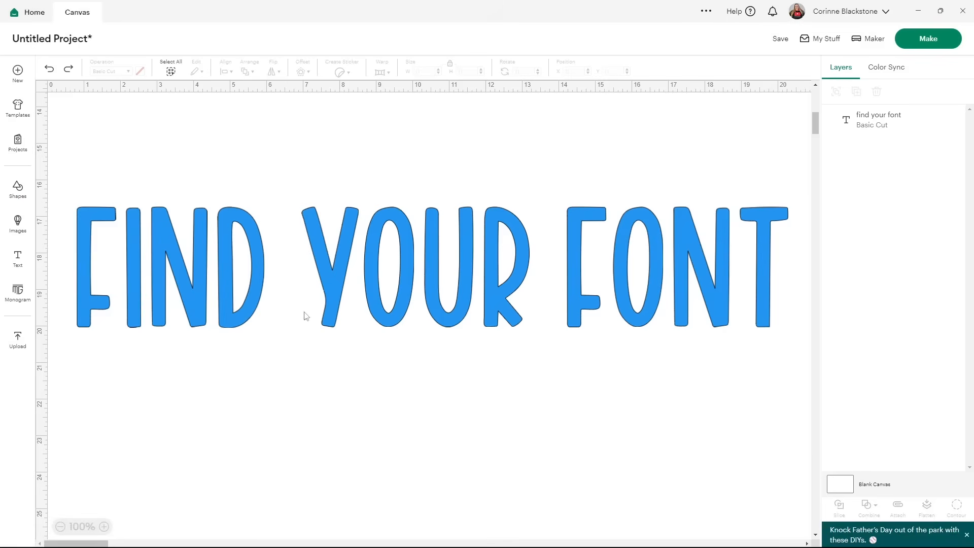
Weld the FIND YOUR FONT text into a single shape.
left_click(333, 282)
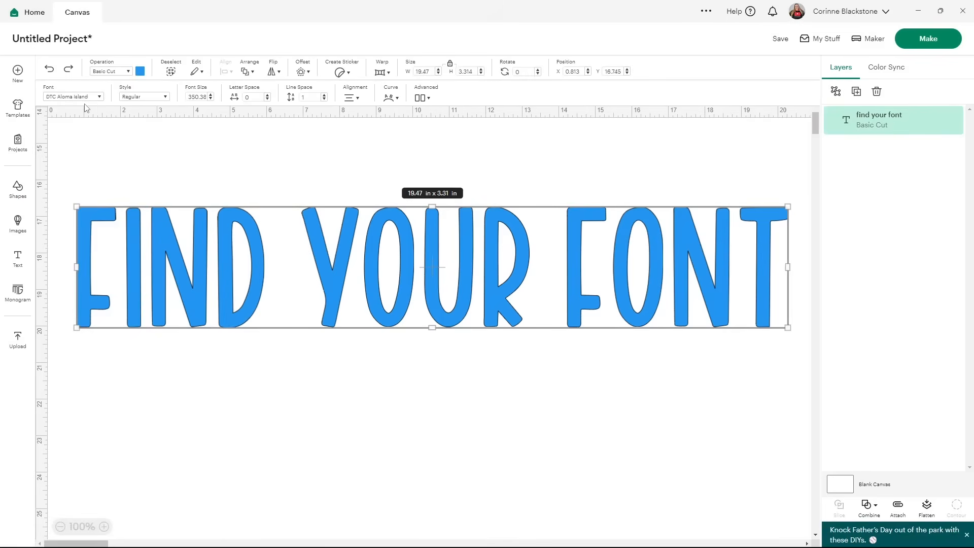
left_click(870, 510)
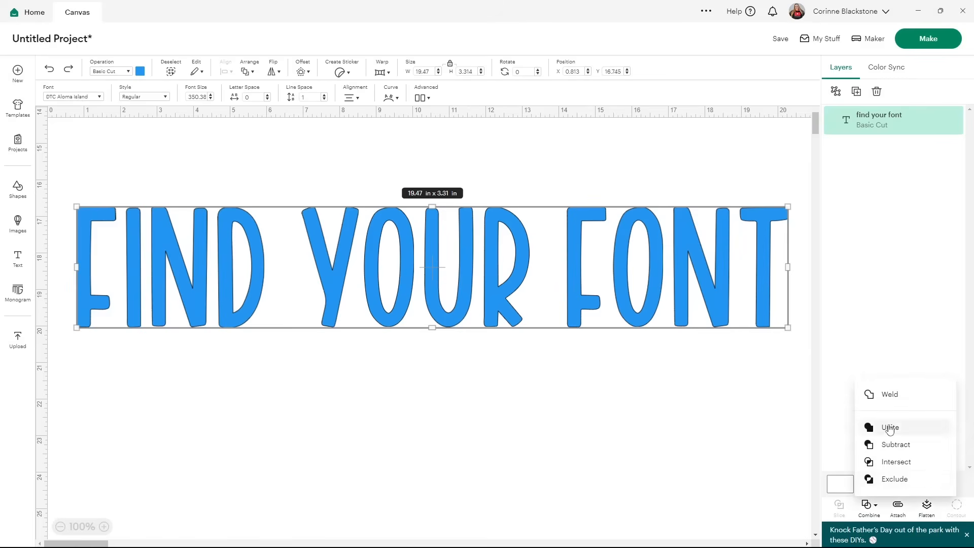
left_click(869, 398)
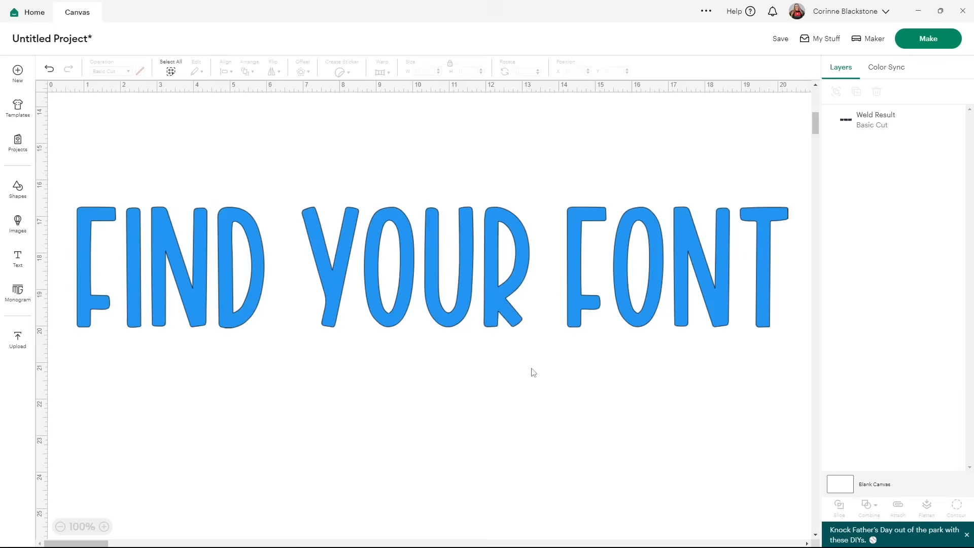
Check the image info of the welded layer to see which font it used.
left_click(458, 286)
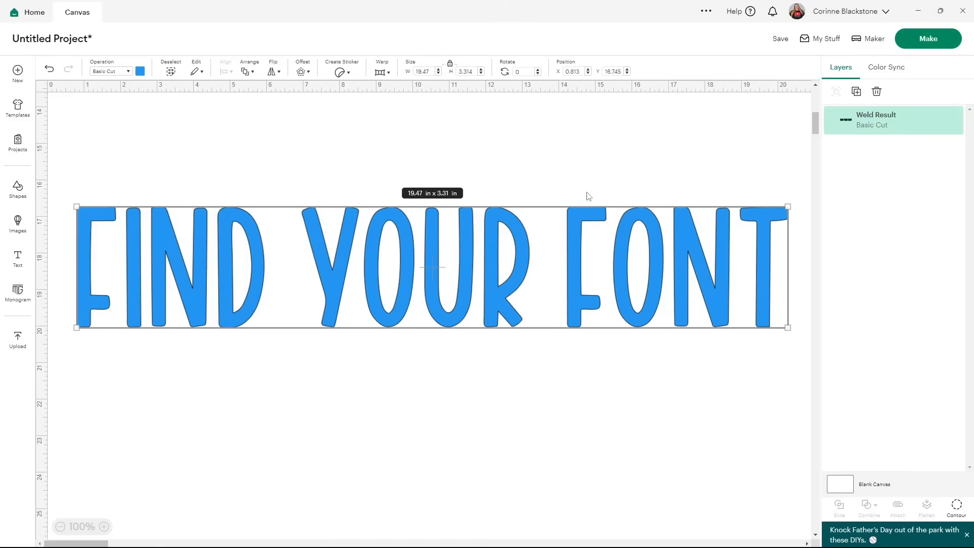
right_click(885, 124)
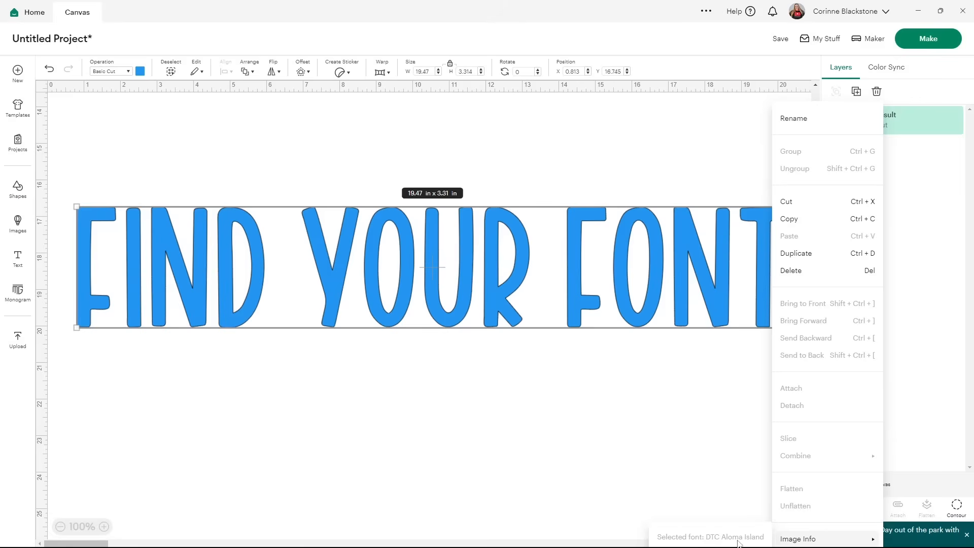
left_click(659, 416)
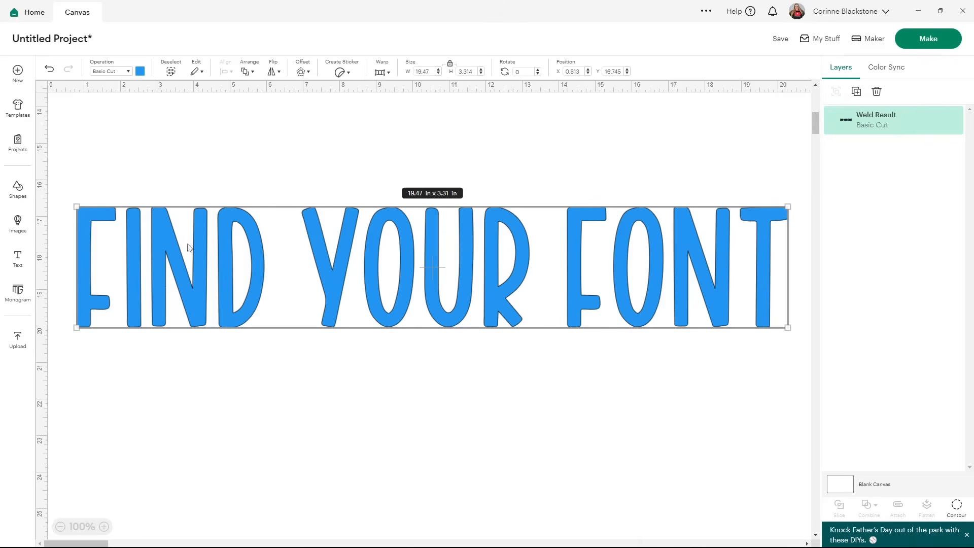
Add a text note reading STC ALOMA ISLE and move it below the welded title.
left_click(17, 259)
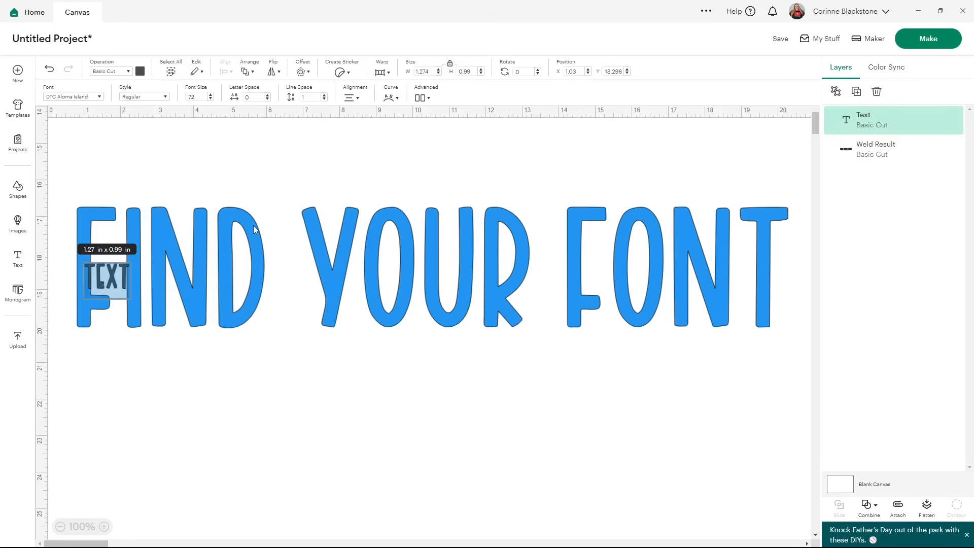
type("STC ALOMA")
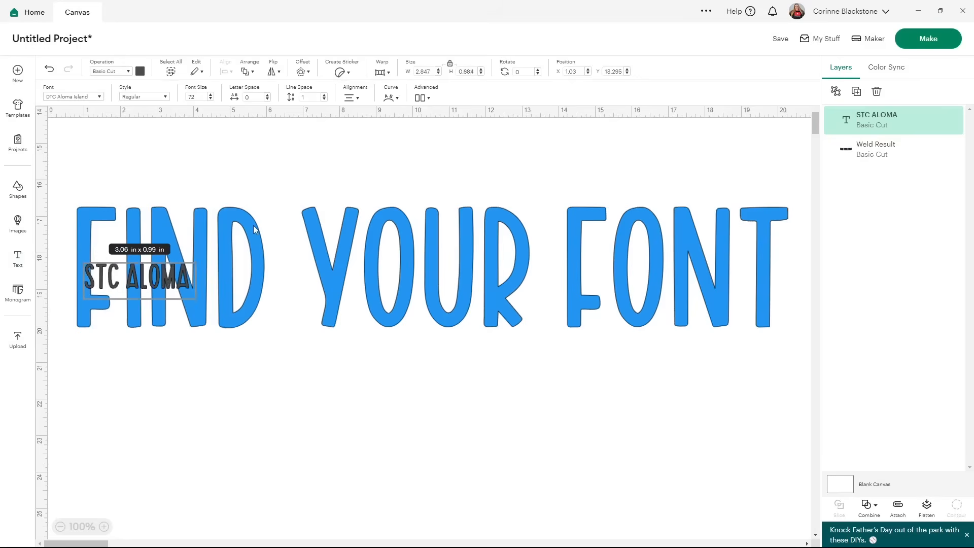
type(" ISLE")
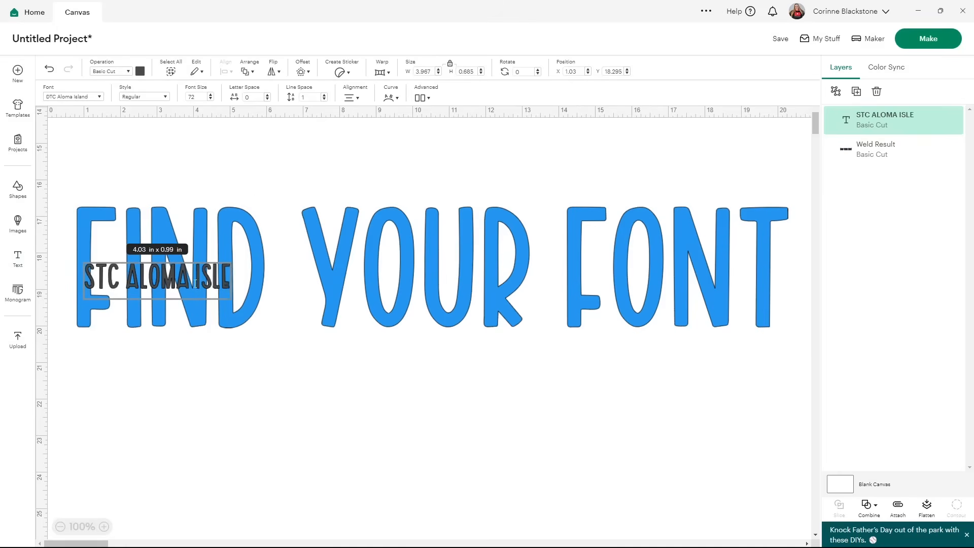
left_click_drag(204, 271, 475, 455)
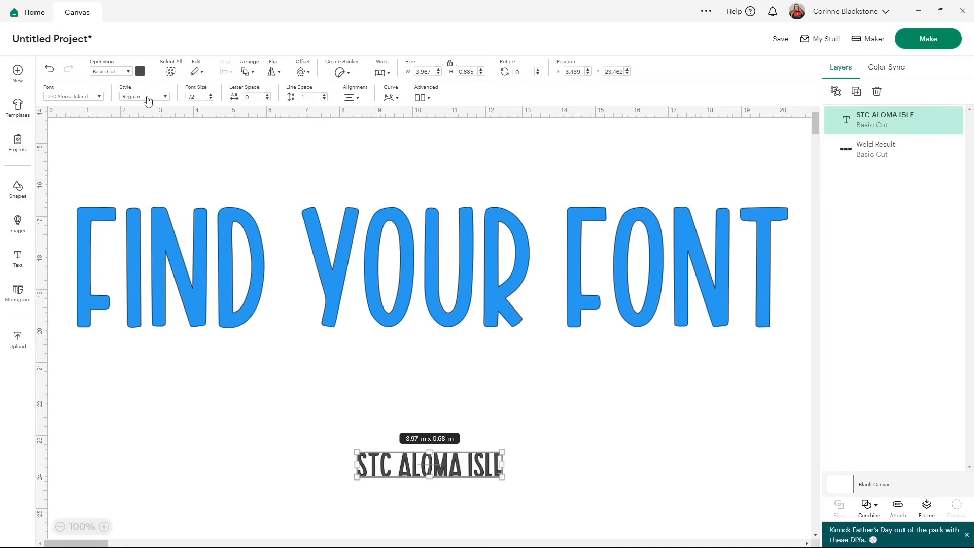
Set the note's operation to Guide and move it up under the title.
left_click(123, 73)
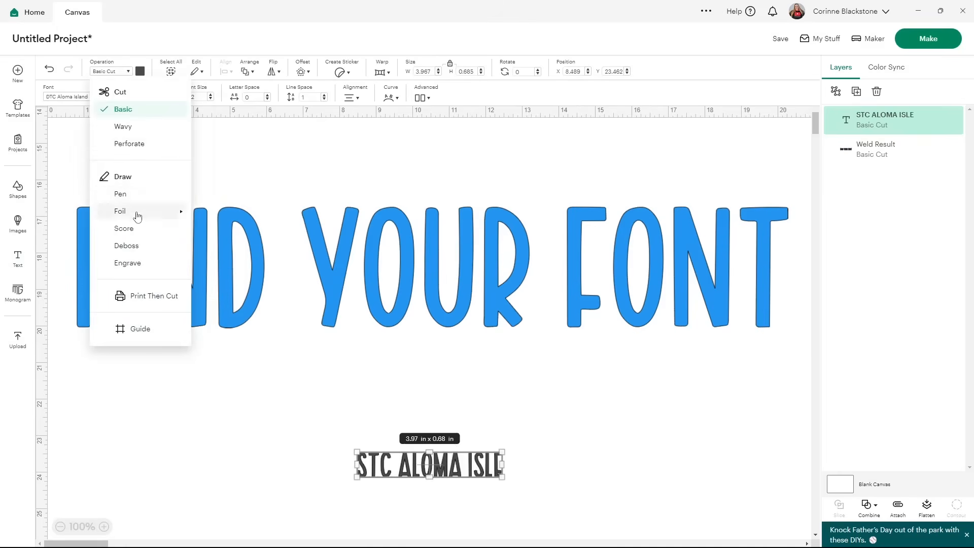
left_click(140, 329)
left_click(567, 432)
left_click_drag(428, 471, 484, 406)
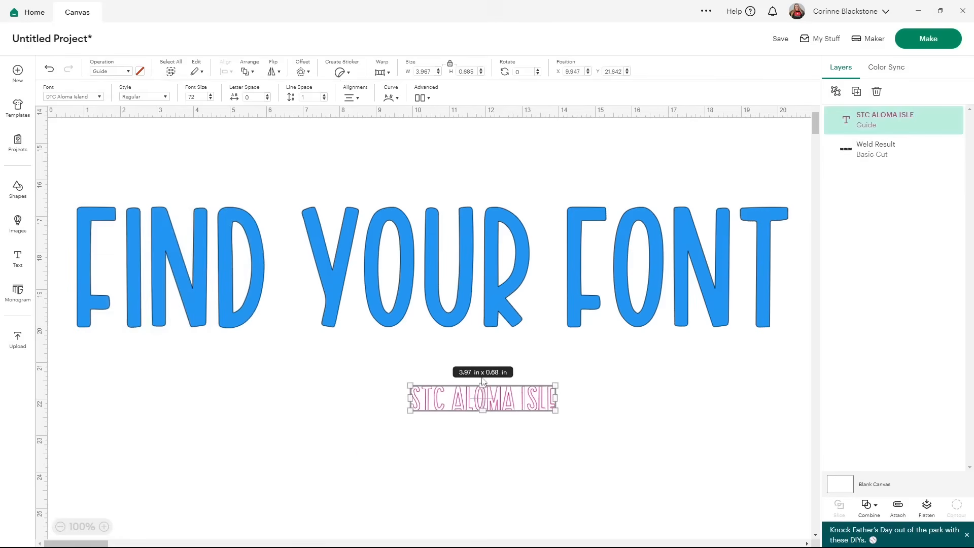
Preview the design on the cutting mat, accept the larger mat, and cancel back to the canvas.
left_click(912, 42)
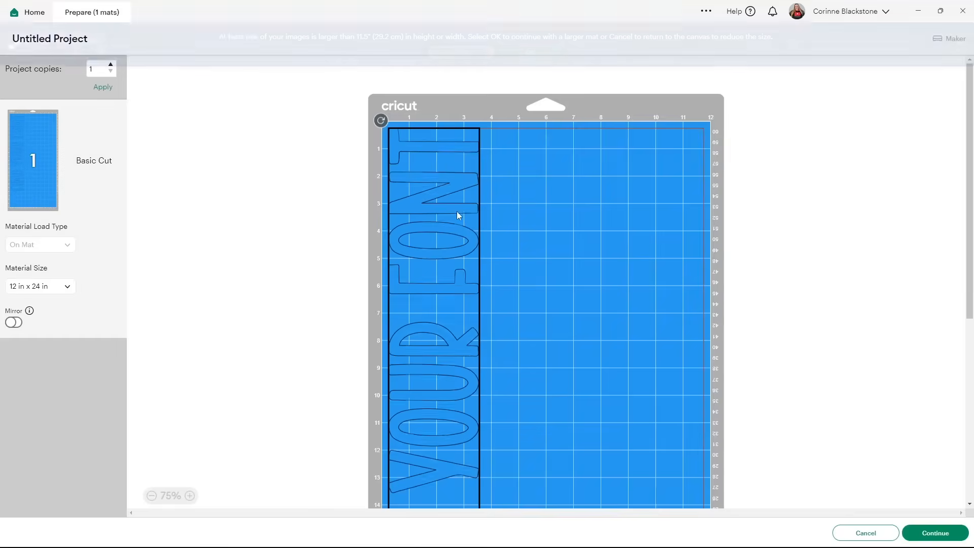
scroll(531, 280, "down", 3)
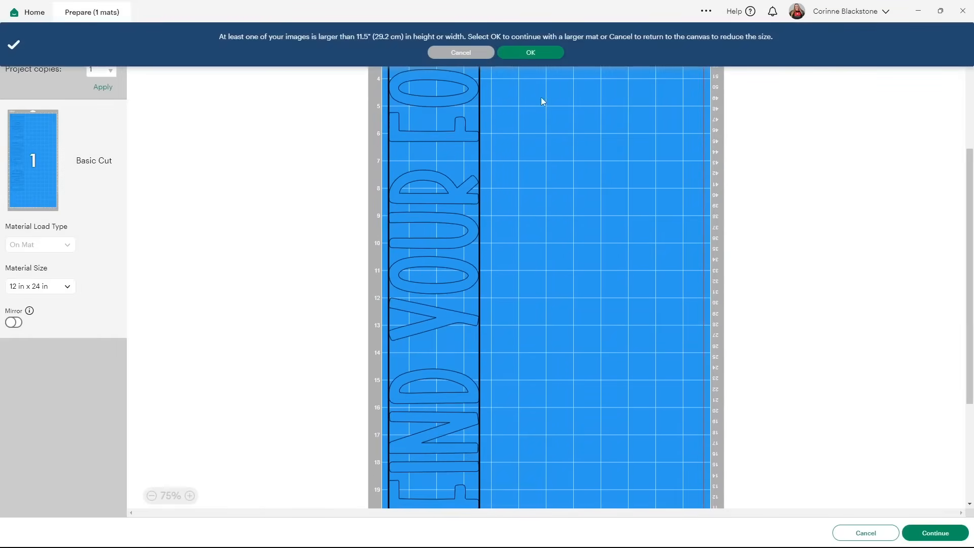
left_click(539, 54)
scroll(572, 279, "down", 5)
scroll(572, 280, "up", 5)
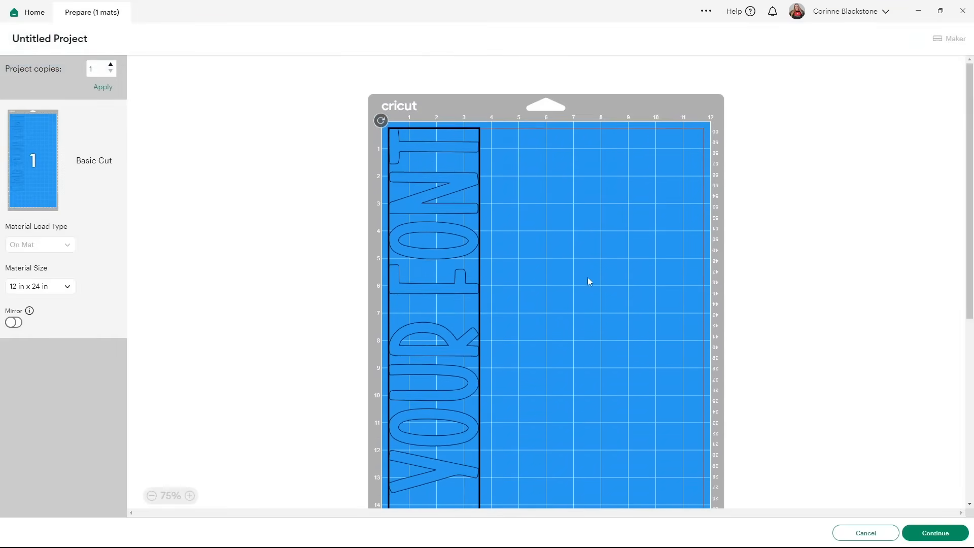
left_click(868, 531)
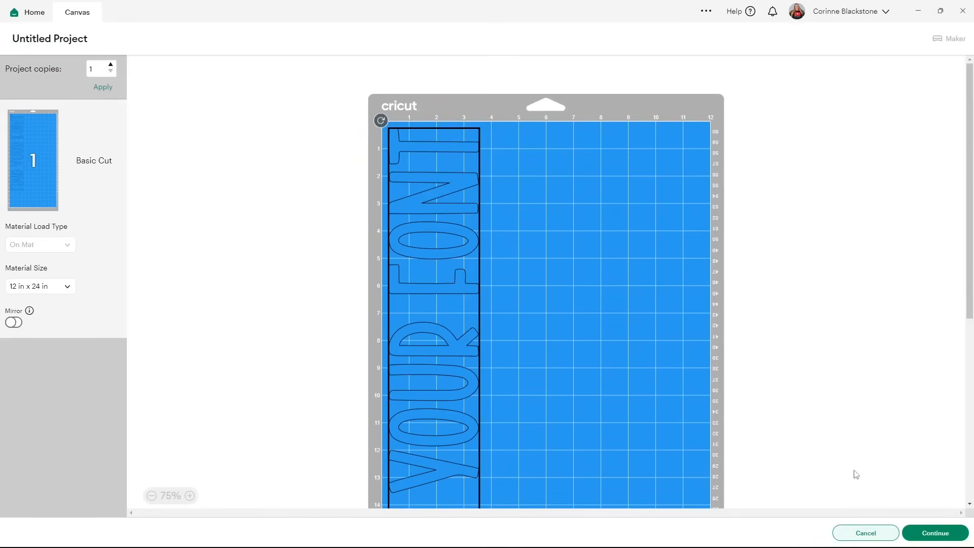
left_click_drag(532, 396, 559, 393)
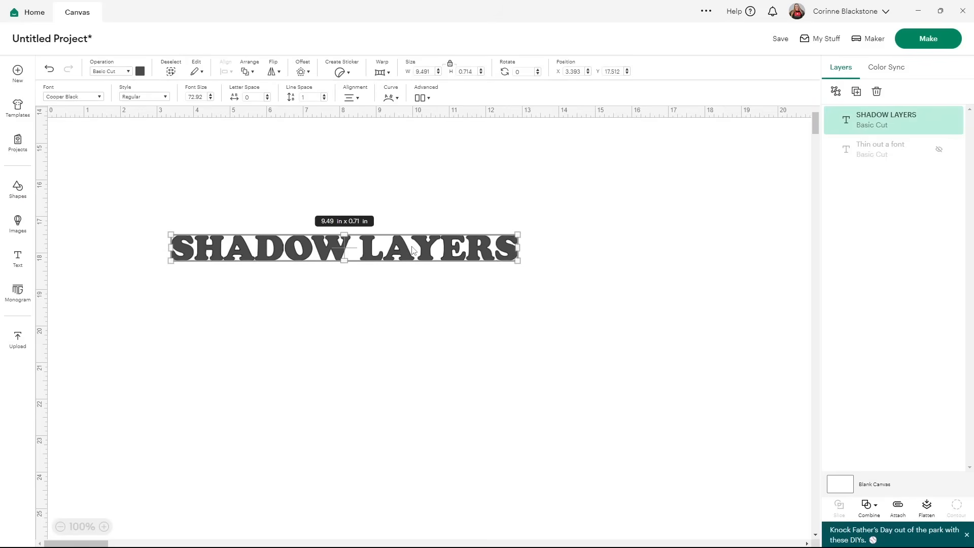
Change the SHADOW LAYERS text colour to pink.
left_click(140, 72)
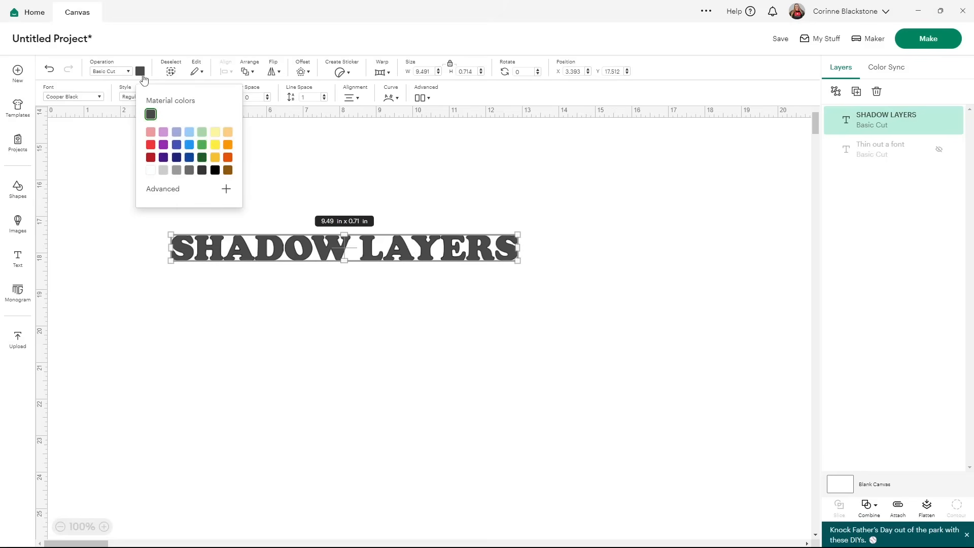
left_click(152, 132)
left_click(489, 252)
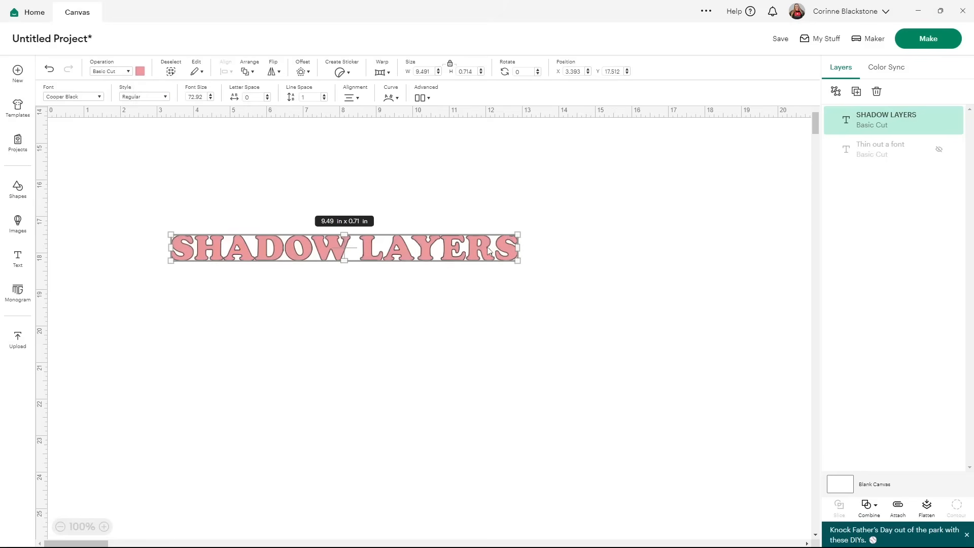
Add a rounded, welded offset of about 0.069 in around the SHADOW LAYERS text.
left_click(298, 73)
left_click_drag(257, 114, 307, 116)
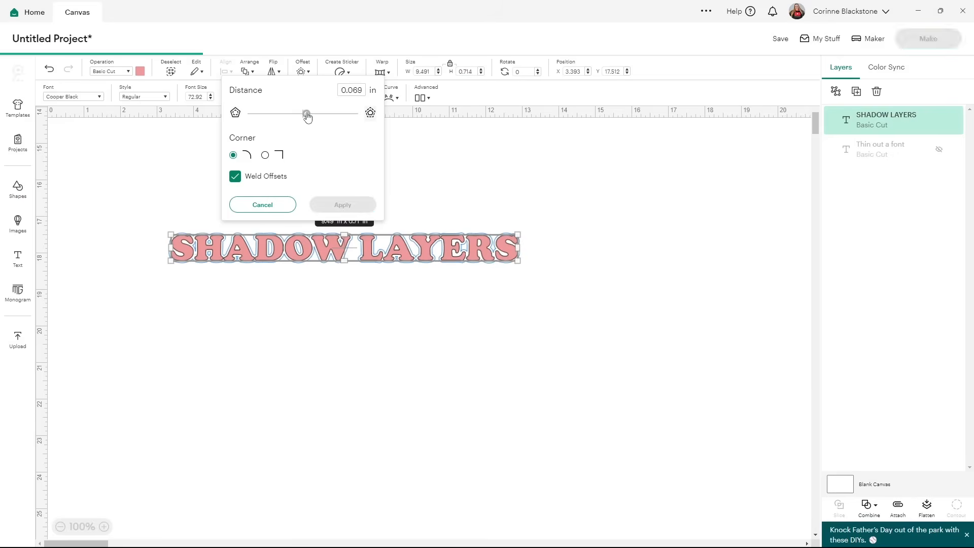
left_click_drag(306, 116, 310, 117)
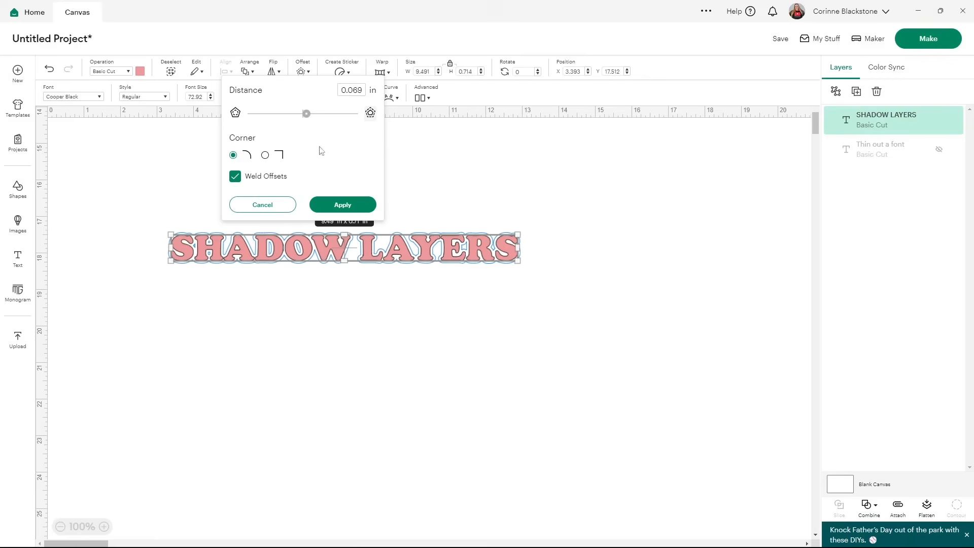
left_click(341, 205)
Select the text and its offset together and enlarge them to about 19.4 in wide.
left_click_drag(568, 329, 173, 187)
left_click_drag(520, 263, 710, 284)
left_click_drag(562, 271, 448, 183)
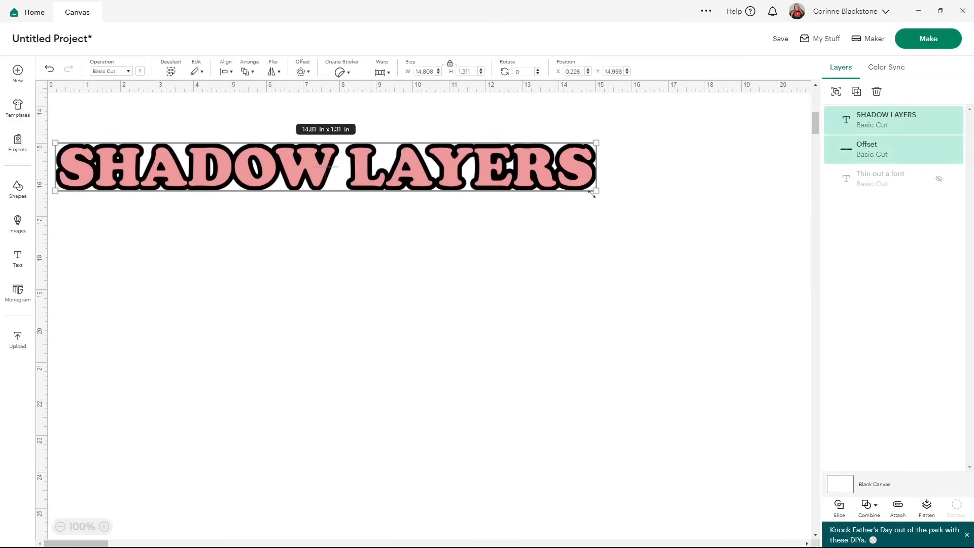
left_click_drag(596, 191, 762, 205)
left_click(603, 241)
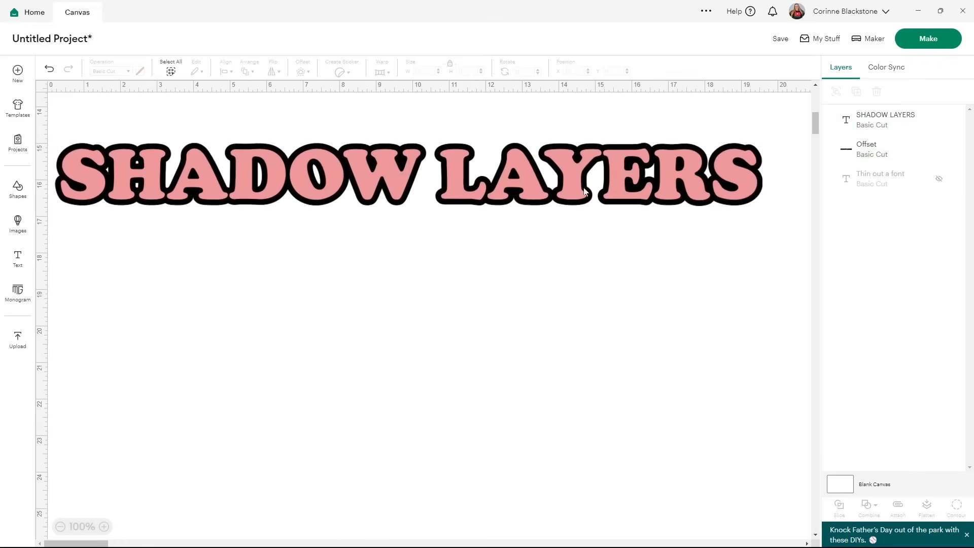
Shift the pink text slightly up and left so the black offset shows as a drop shadow.
left_click(580, 163)
left_click_drag(577, 177, 569, 172)
Duplicate the black offset as a light blue copy and place it beneath the other layers.
left_click(864, 161)
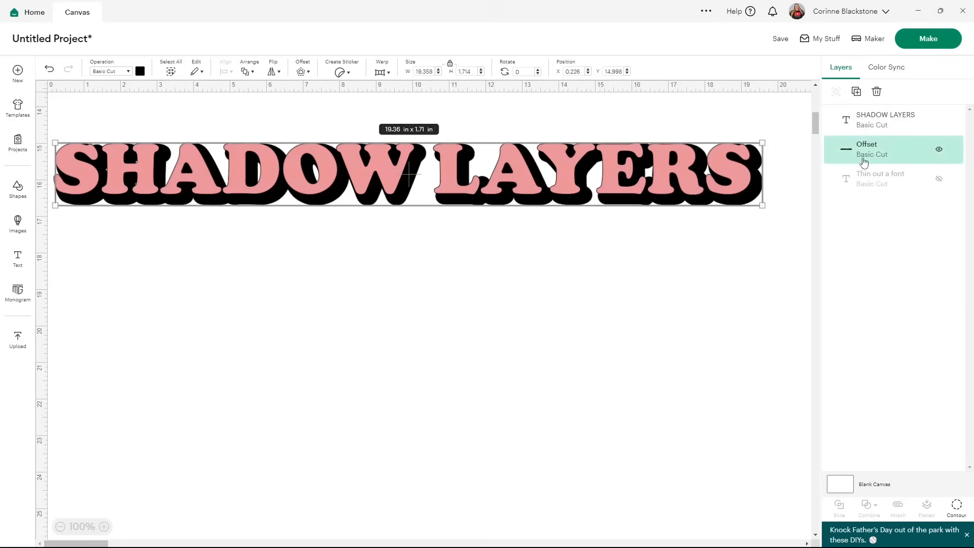
left_click(857, 92)
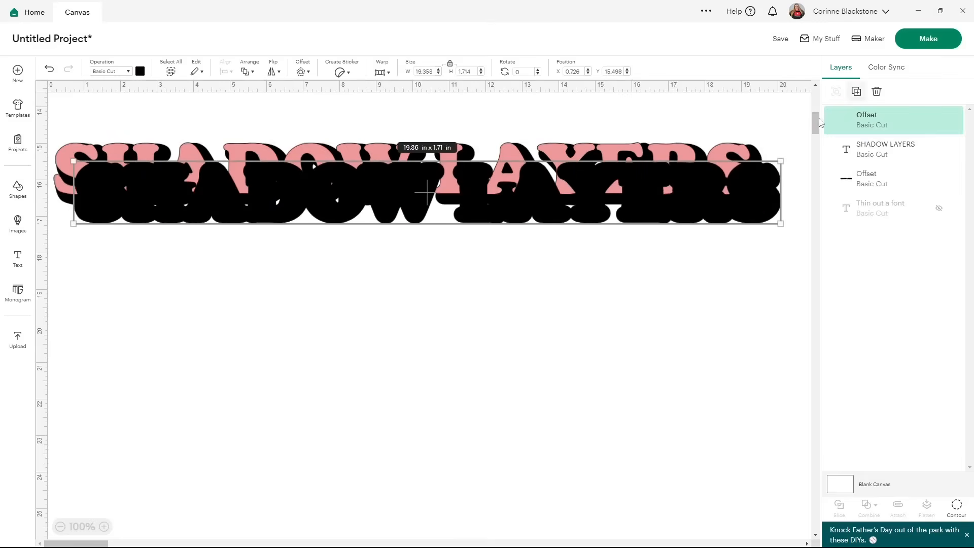
left_click(140, 71)
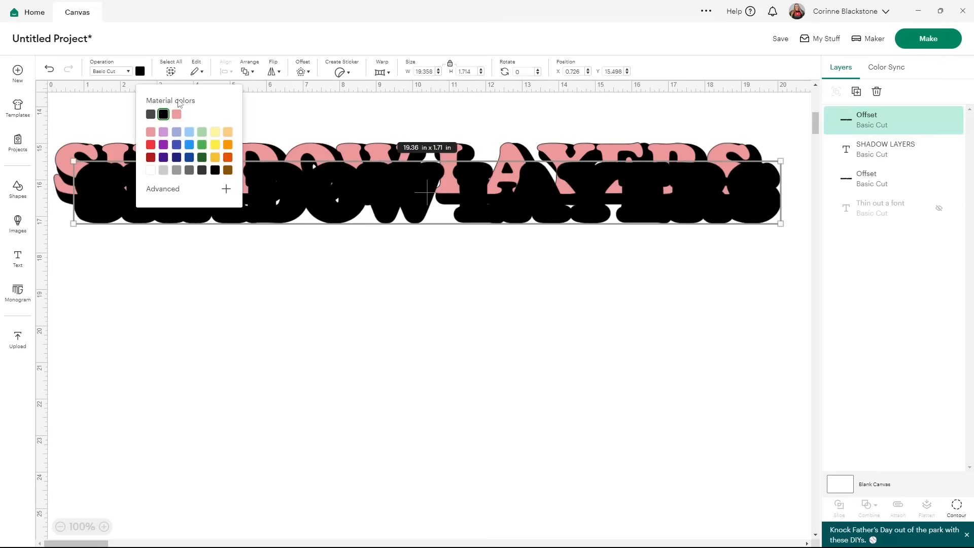
left_click(189, 133)
left_click_drag(896, 131, 891, 172)
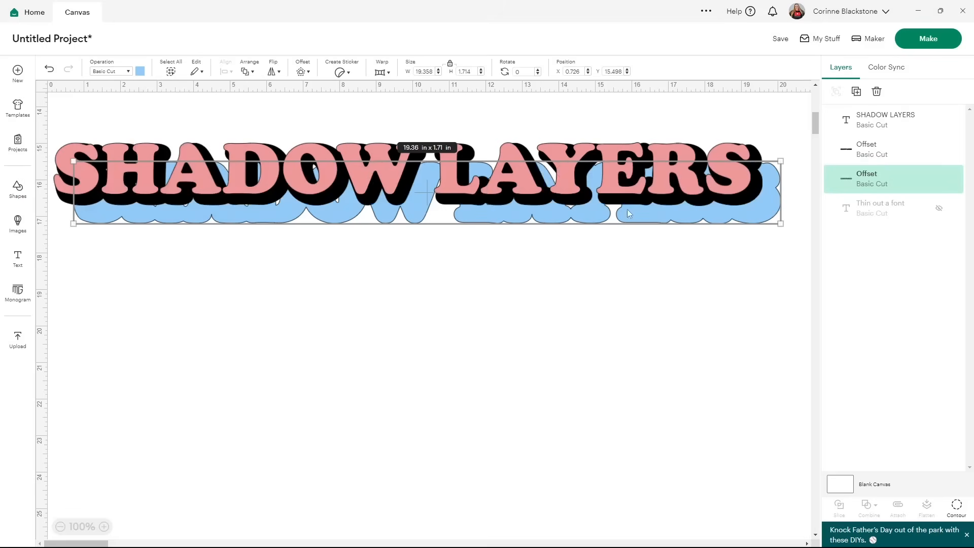
Position the light blue offset just below and right of the black shadow.
left_click_drag(769, 216, 761, 200)
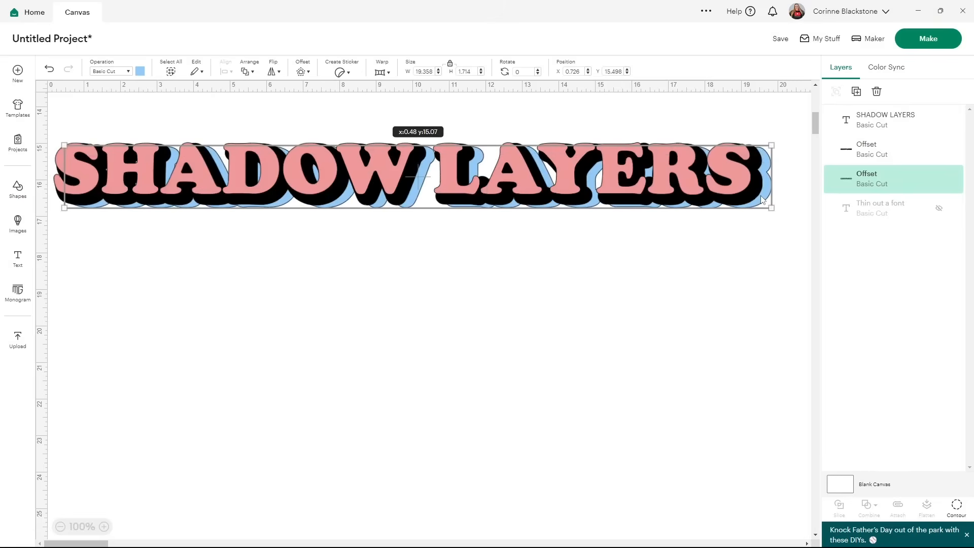
left_click_drag(762, 200, 761, 200)
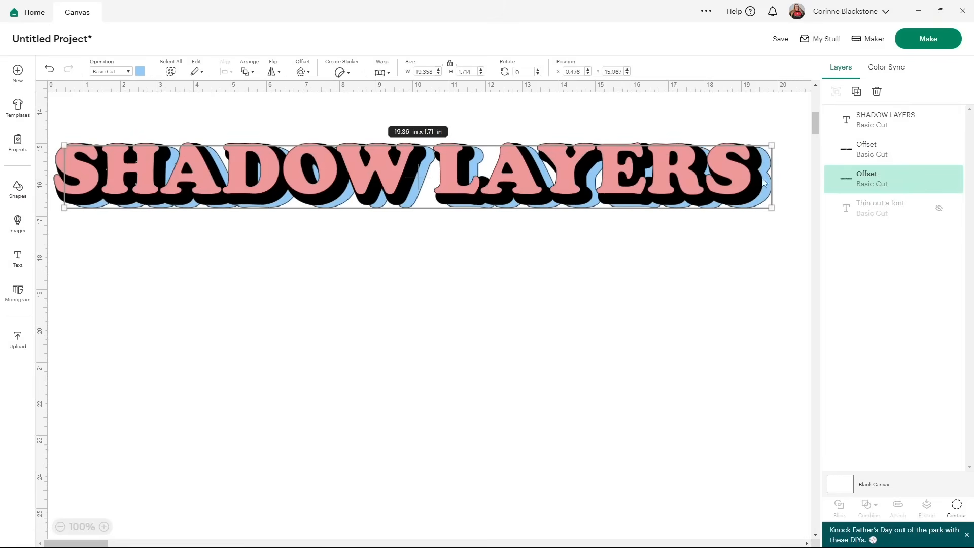
Duplicate the light blue offset as a purple copy and send it to the bottom of the layers.
left_click(856, 91)
left_click(140, 71)
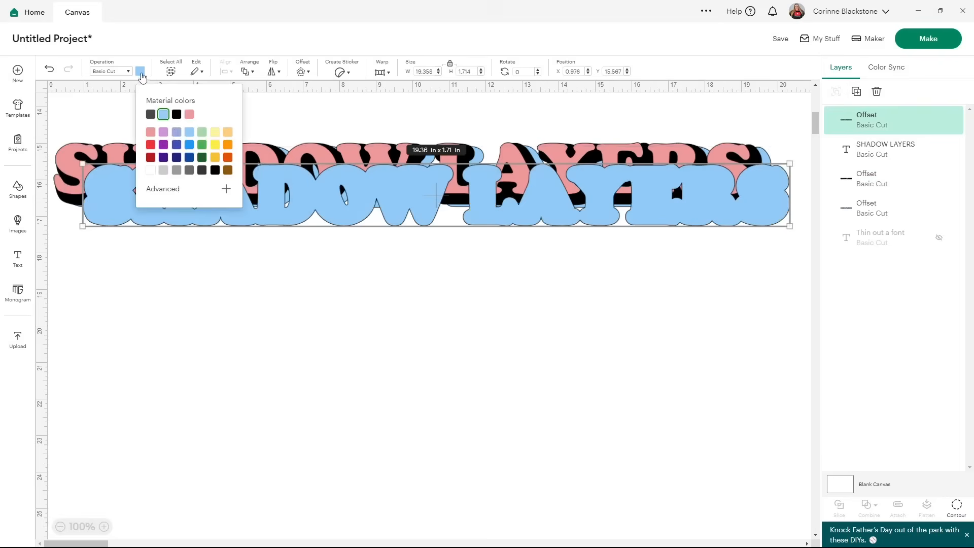
left_click(164, 145)
left_click_drag(862, 122, 867, 206)
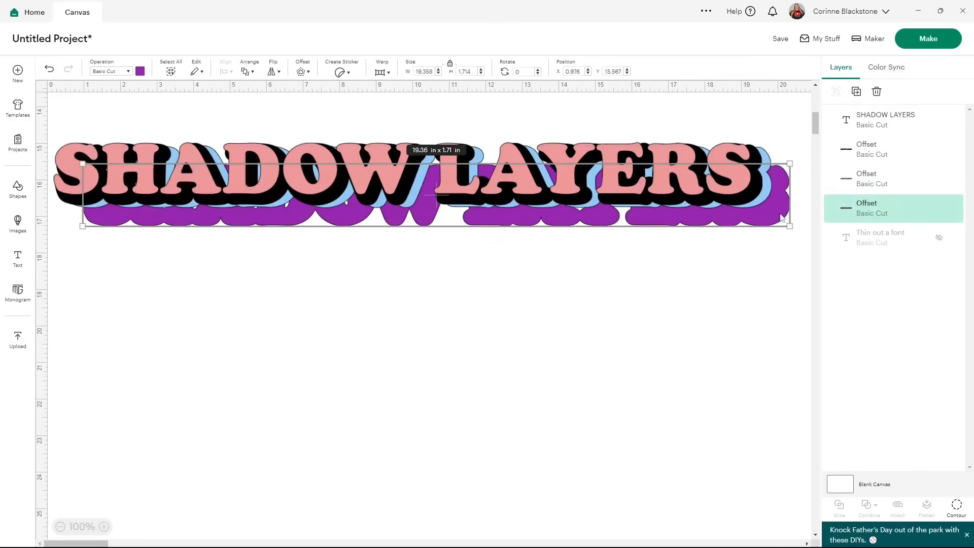
Position the purple offset slightly below and right of the light blue shadow.
left_click_drag(781, 219, 772, 206)
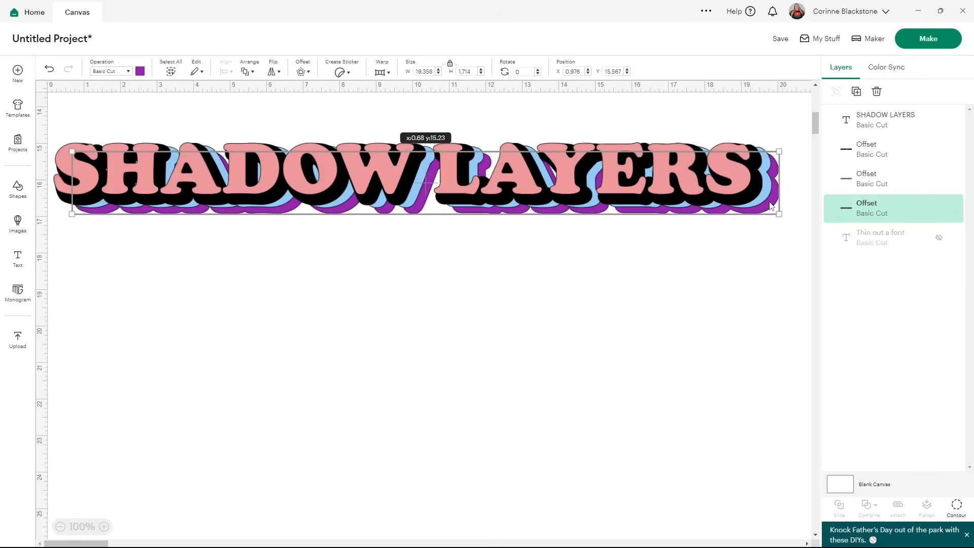
mouse_move(771, 206)
left_mouse_down()
mouse_move(750, 205)
mouse_move(768, 206)
left_mouse_up()
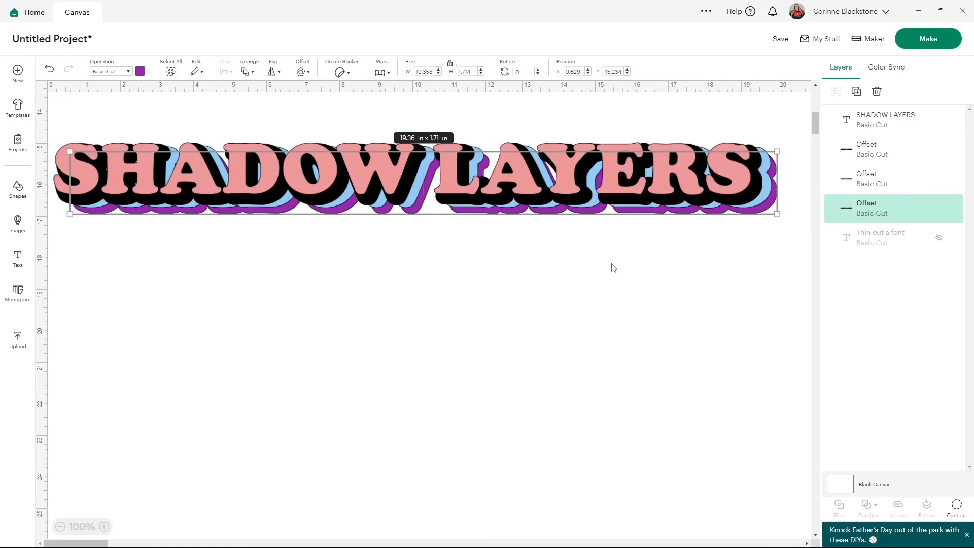
Select the black offset layer and open its colour choices.
left_click(867, 152)
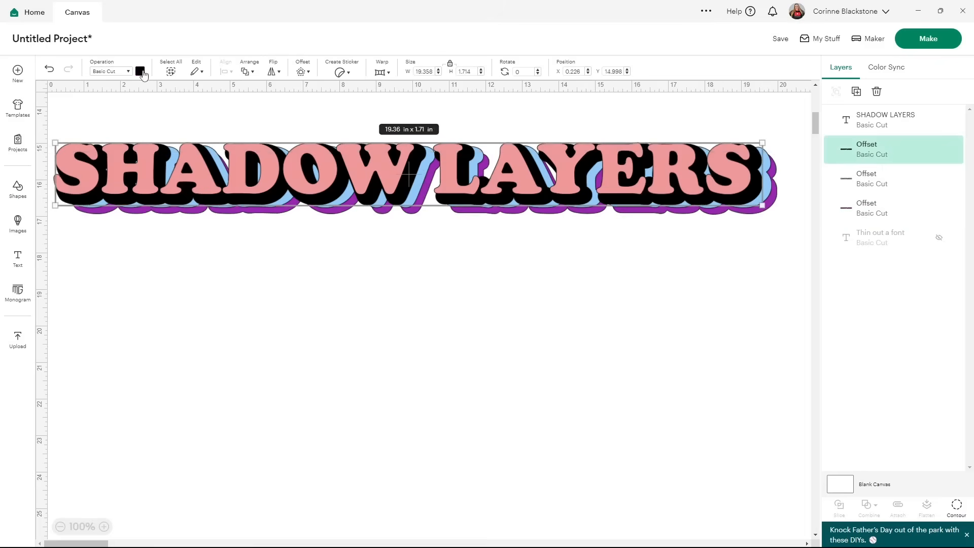
left_click(141, 71)
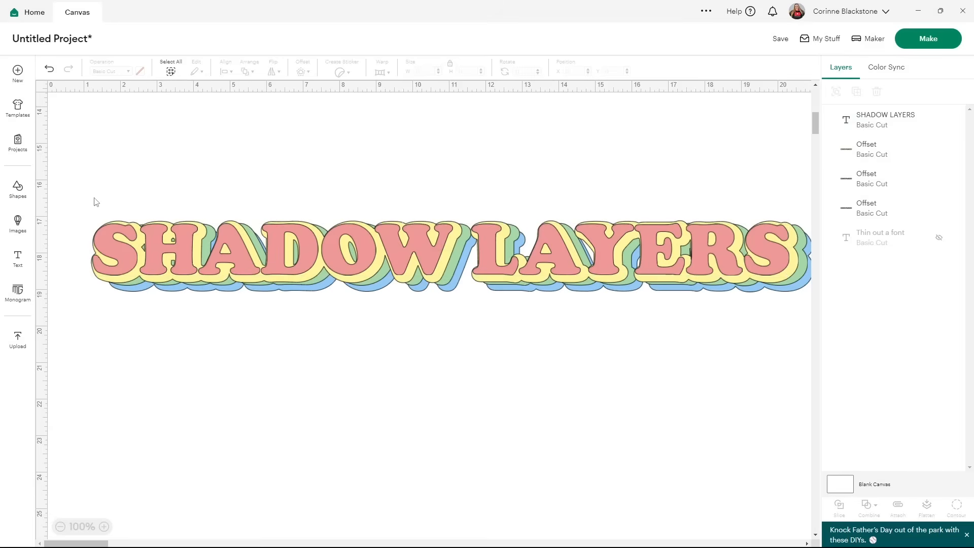
left_click_drag(131, 156, 636, 294)
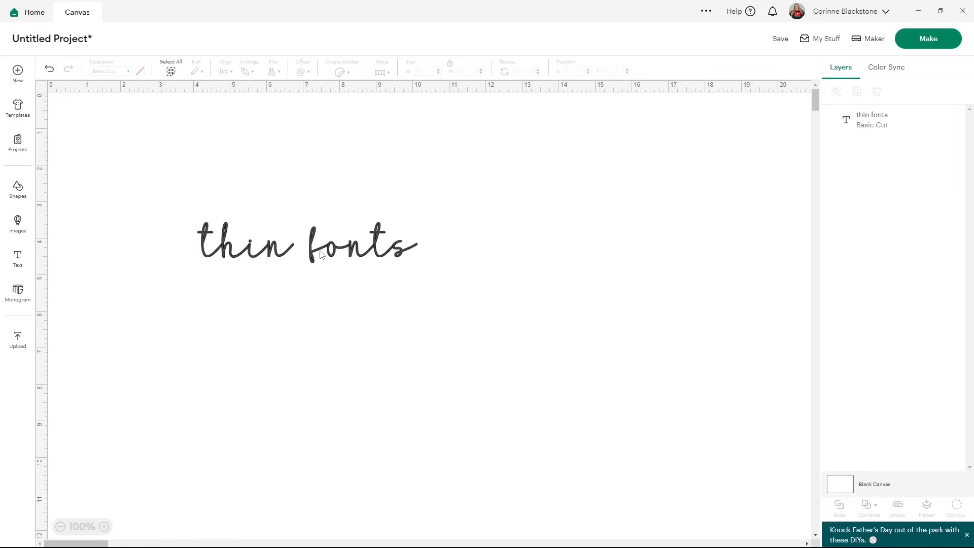
Enlarge the thin fonts text to about 268 in wide.
left_click(278, 244)
left_click(61, 527)
left_click(60, 527)
left_click(60, 527)
left_click(60, 528)
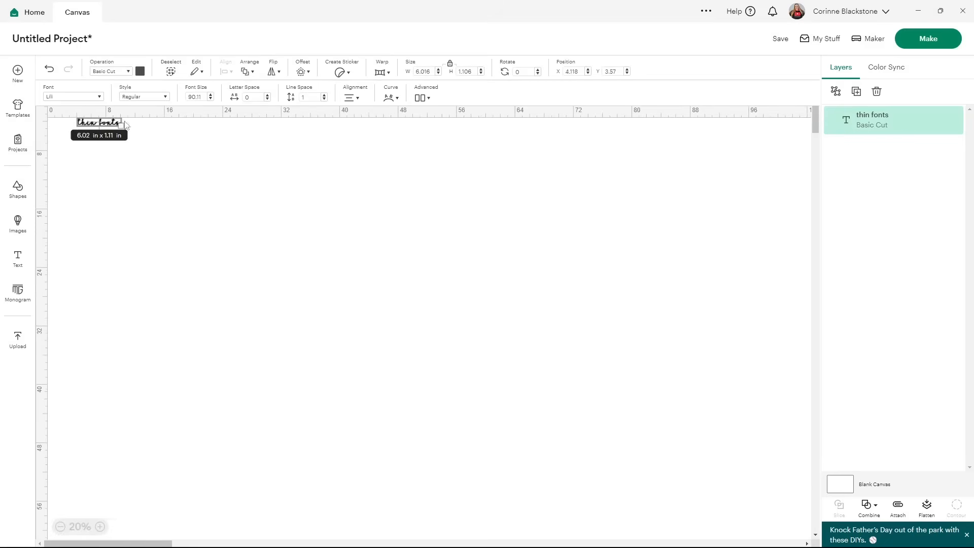
left_click_drag(121, 126, 436, 372)
left_click_drag(388, 269, 395, 376)
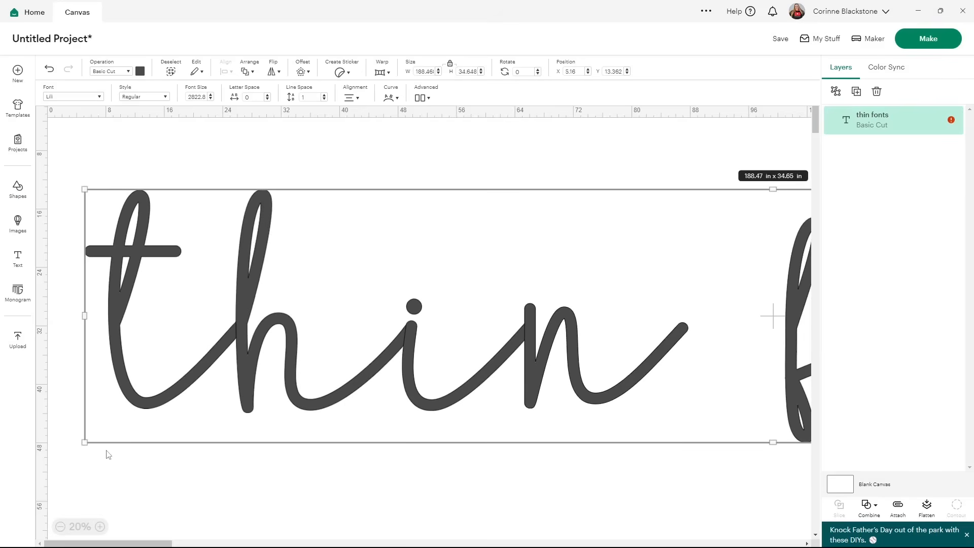
left_click_drag(84, 439, 14, 545)
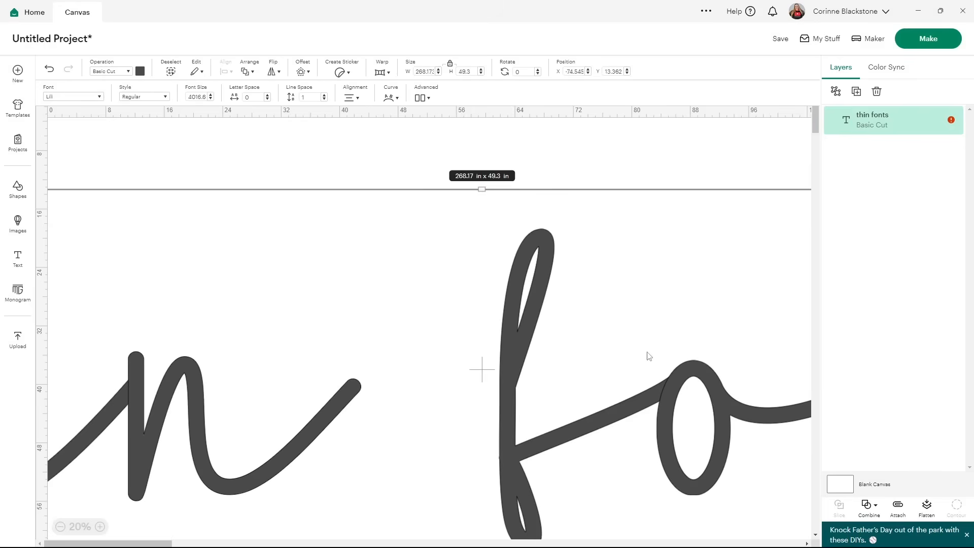
left_click_drag(648, 352, 791, 338)
left_click_drag(463, 292, 385, 304)
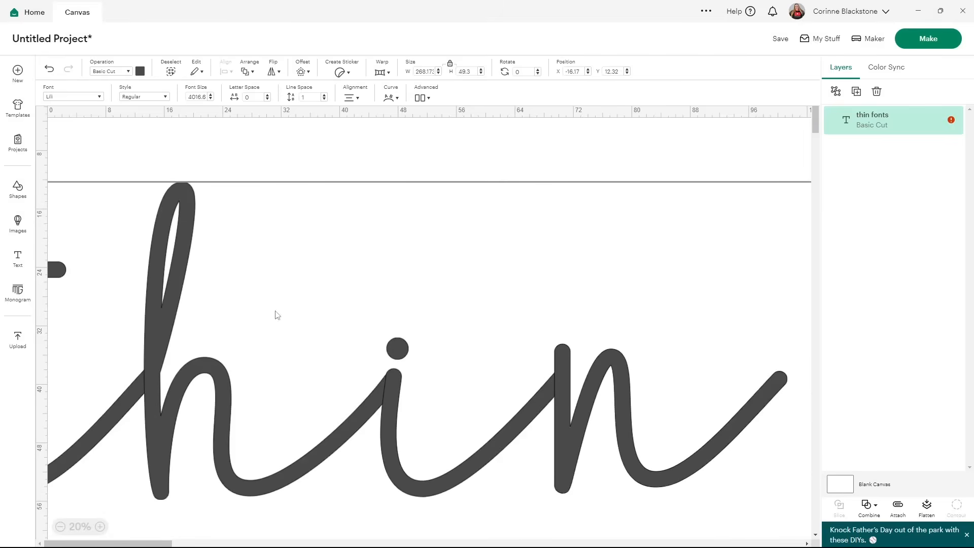
Add a rounded, welded offset of about 0.25 in around the enlarged thin fonts text.
left_click(302, 73)
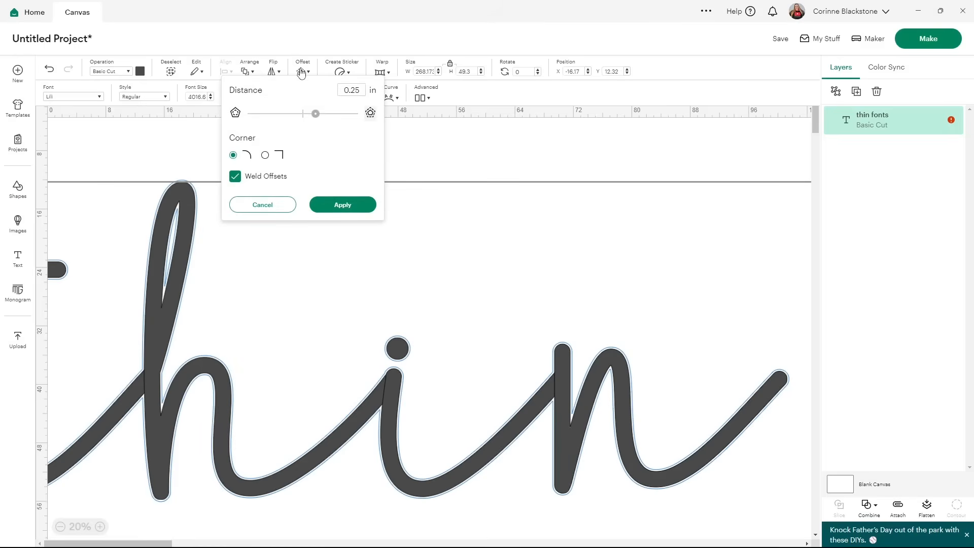
left_click(316, 114)
left_click(337, 206)
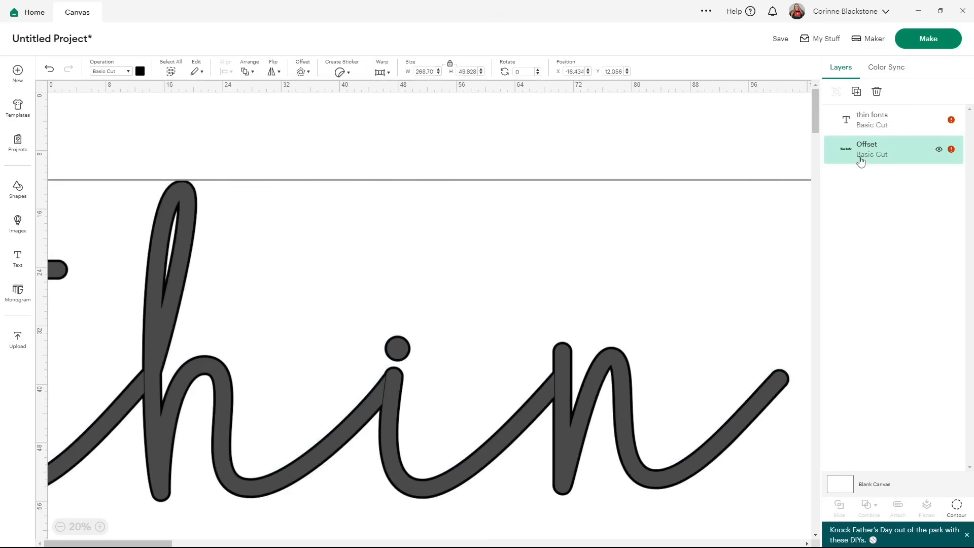
Delete the original thin fonts text layer, keeping only its offset.
mouse_move(854, 133)
left_click(937, 124)
left_click(937, 124)
left_click(937, 123)
left_click(893, 124)
key("Delete")
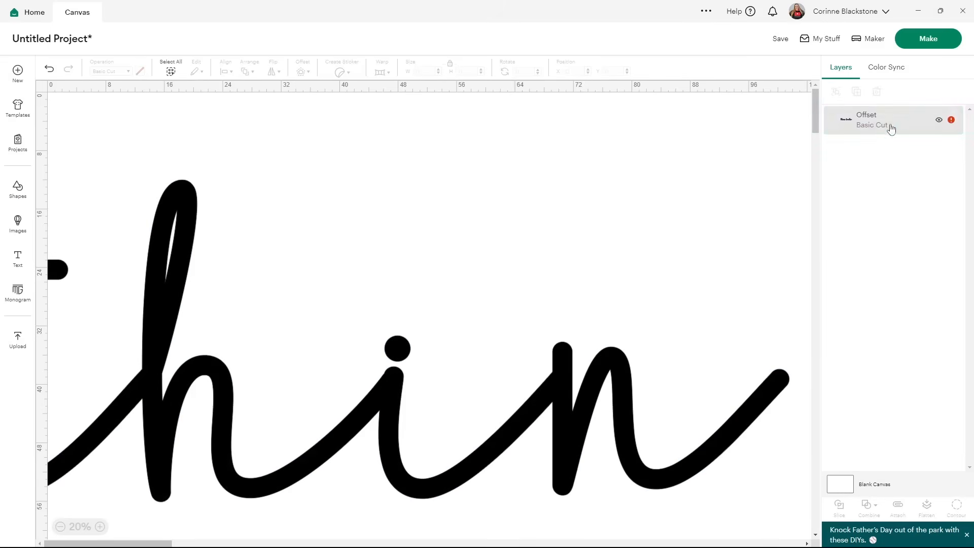
Scale the thickened thin fonts offset shape down to 10 in wide.
left_click(280, 409)
left_click_drag(274, 350, 272, 291)
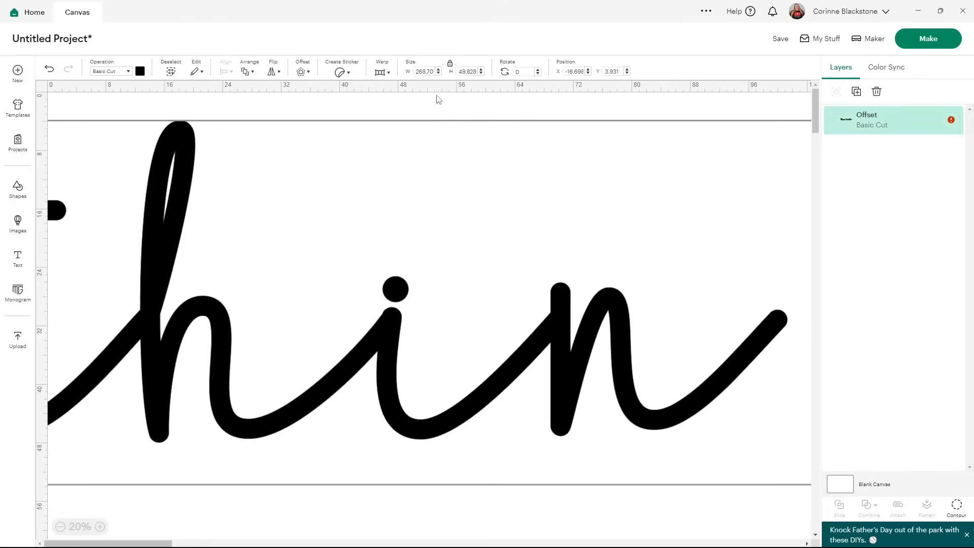
left_click(432, 71)
type("101")
key("Return")
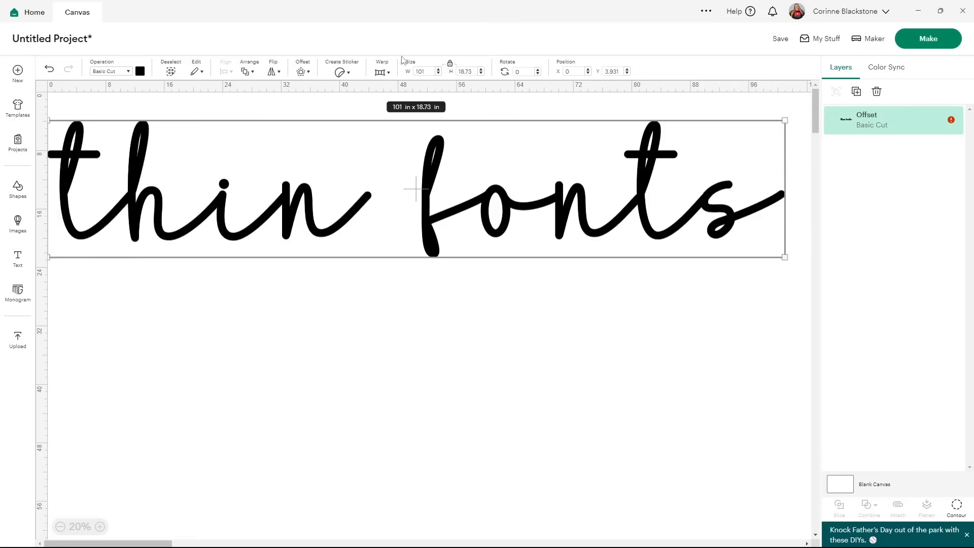
left_click(430, 70)
key("Return")
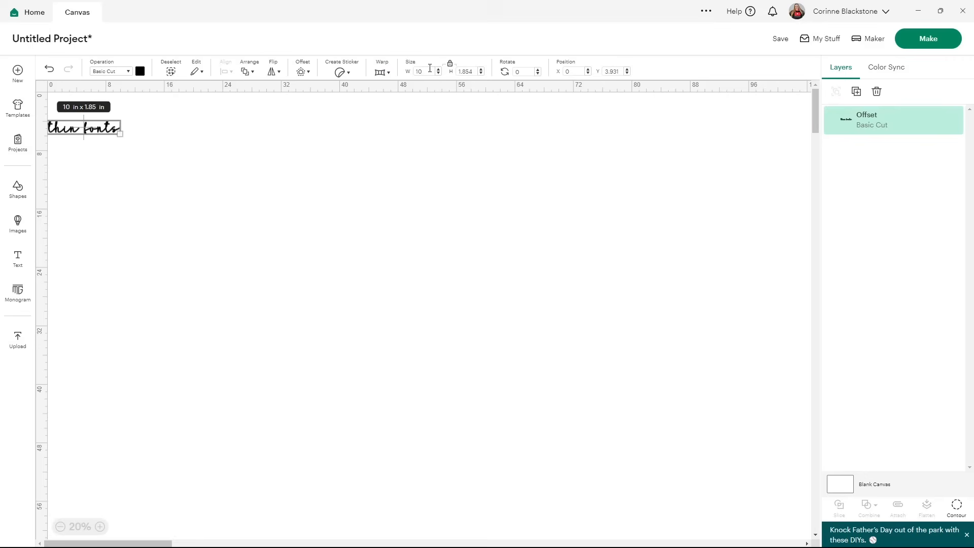
Move the thickened thin fonts shape to a new spot on the canvas.
left_click_drag(78, 130, 207, 155)
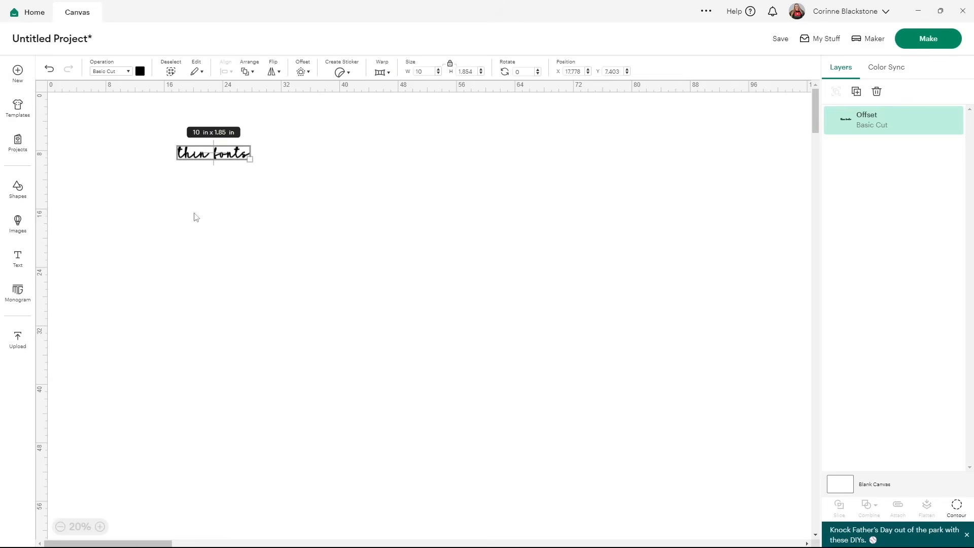
left_click(100, 527)
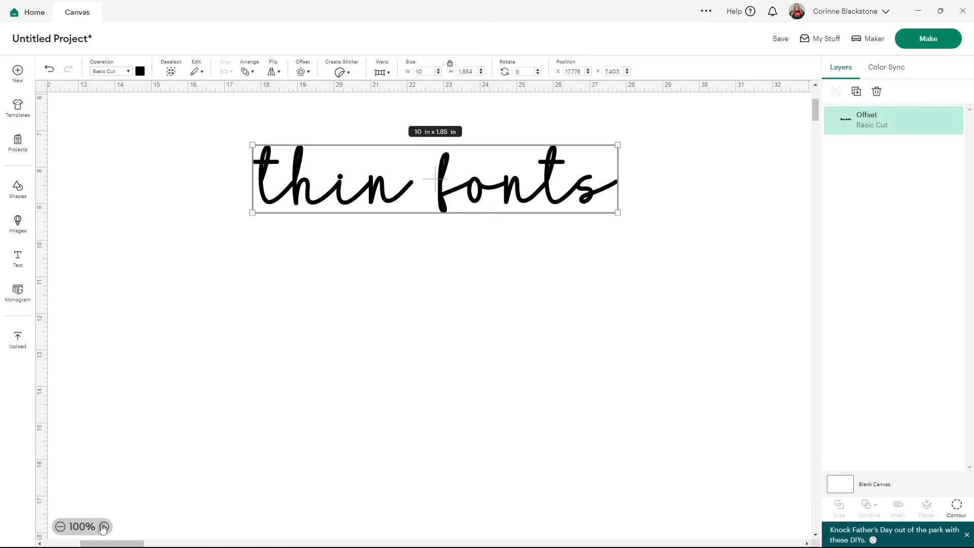
left_click_drag(449, 209, 390, 257)
left_click(369, 320)
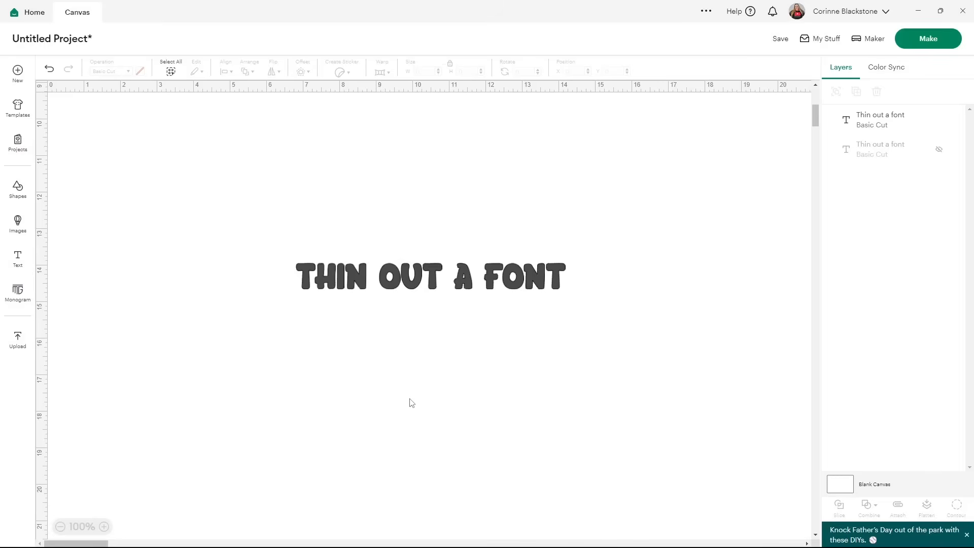
Move the THIN OUT A FONT text to the upper left and enlarge it greatly.
left_click_drag(373, 282, 120, 173)
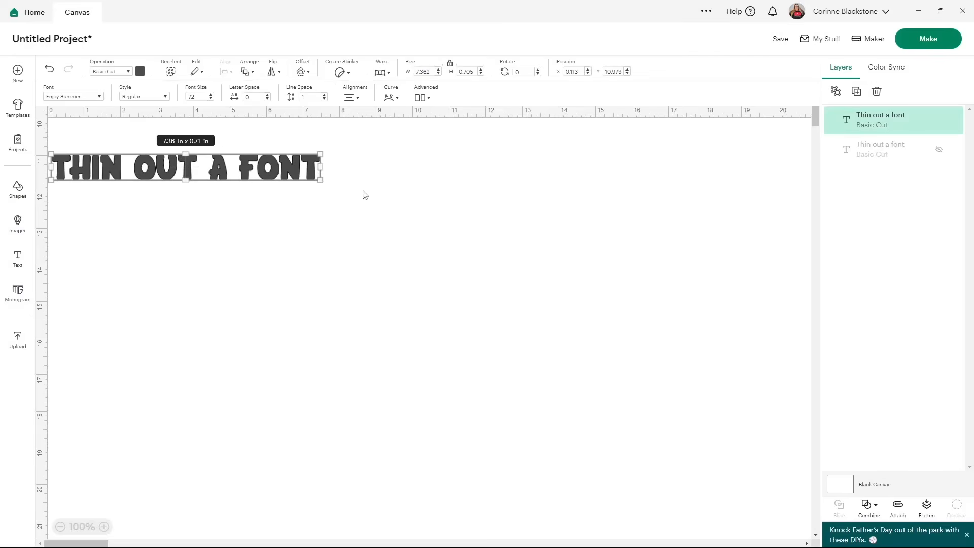
left_click_drag(320, 180, 857, 413)
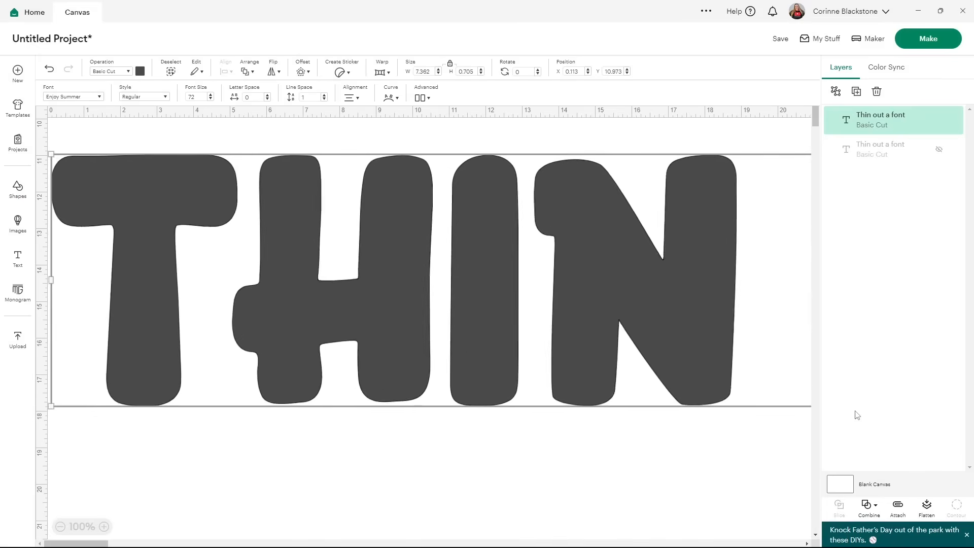
Enlarge the THIN OUT A FONT text further, to about 340 in wide.
left_click(60, 527)
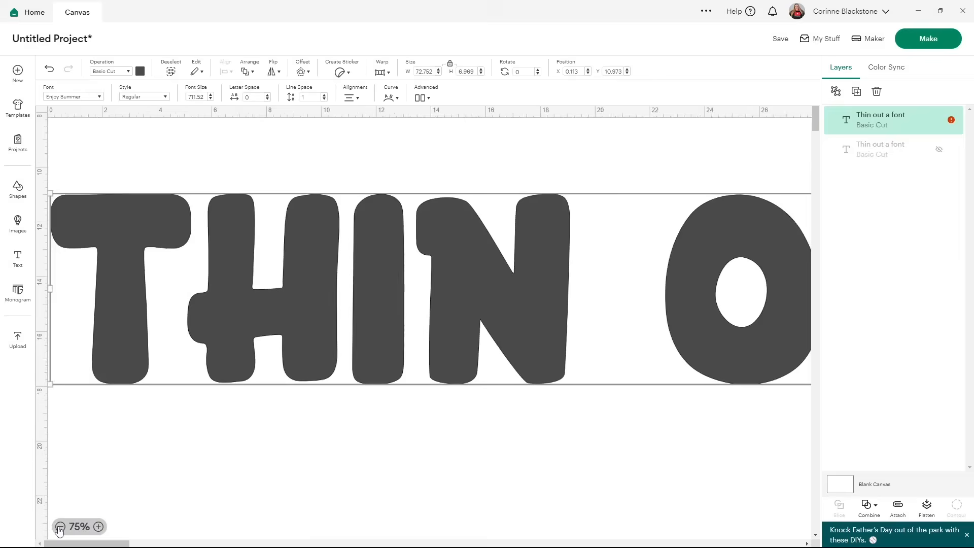
left_click(60, 526)
left_click(60, 526)
left_click(60, 526)
left_click_drag(446, 188, 766, 329)
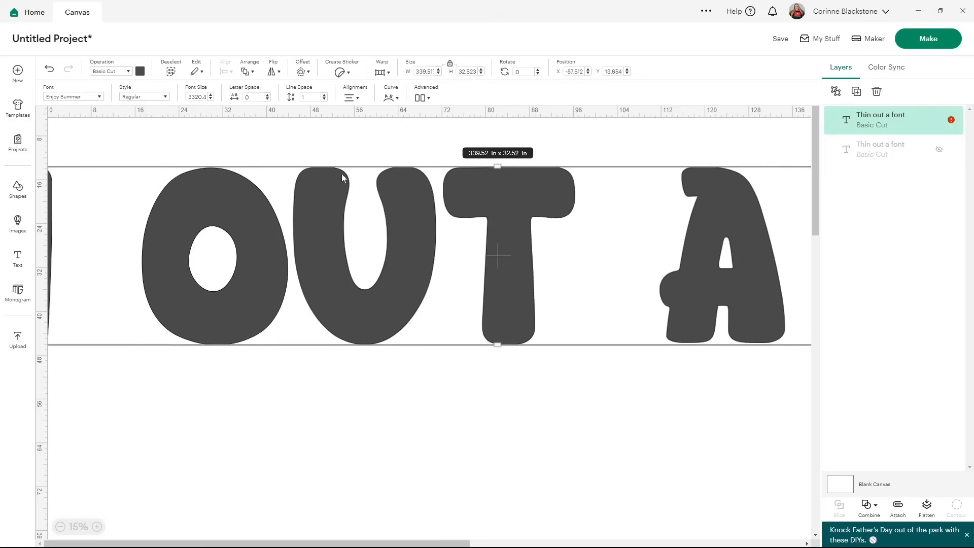
Apply a negative offset of about -0.903 in with rounded corners to the large text to thin it.
left_click(303, 72)
mouse_move(302, 113)
left_mouse_down()
mouse_move(281, 114)
mouse_move(316, 115)
left_mouse_up()
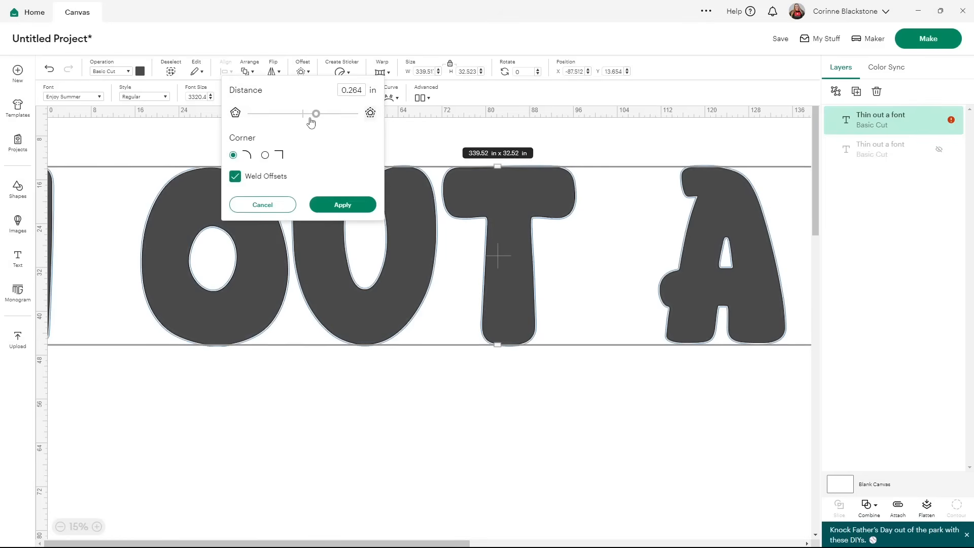
left_click_drag(315, 114, 257, 115)
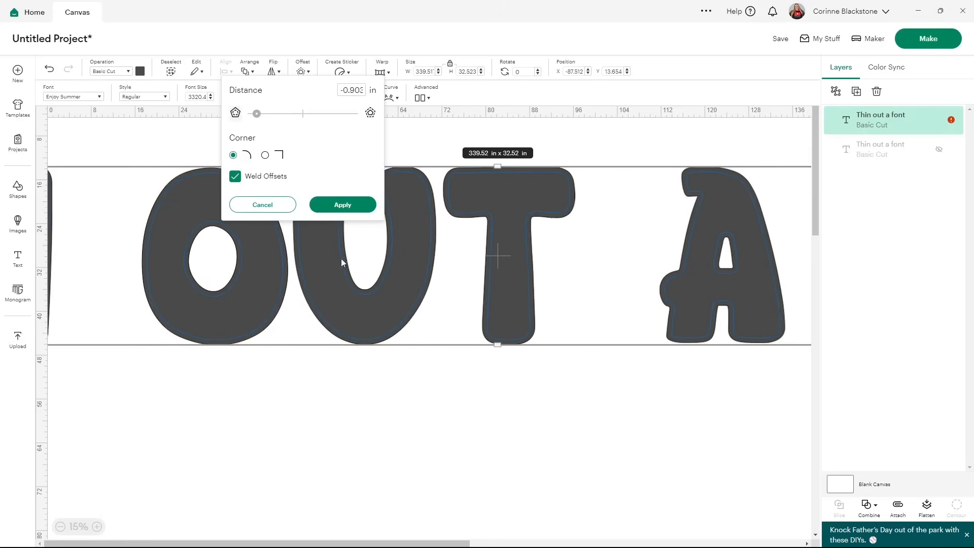
left_click(356, 206)
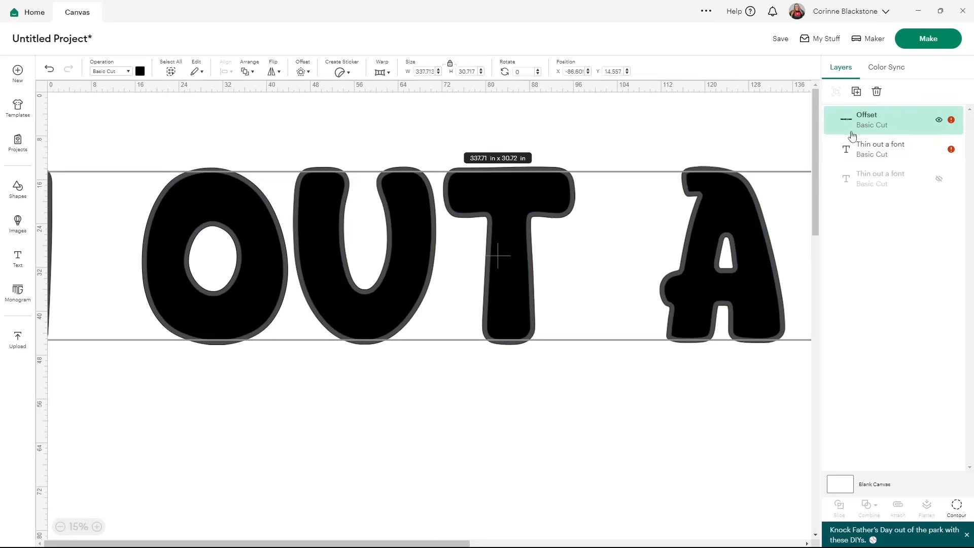
Delete the original THIN OUT A FONT text layer, keeping only its thinned offset.
left_click(860, 153)
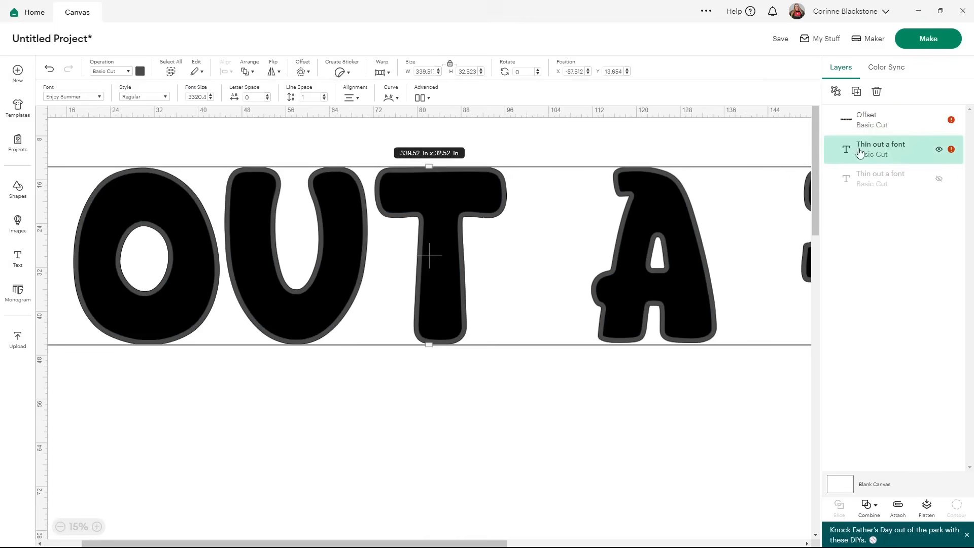
key("Delete")
Scale the thinned offset text down to 10 in wide.
left_click_drag(450, 225, 596, 254)
left_click(425, 71)
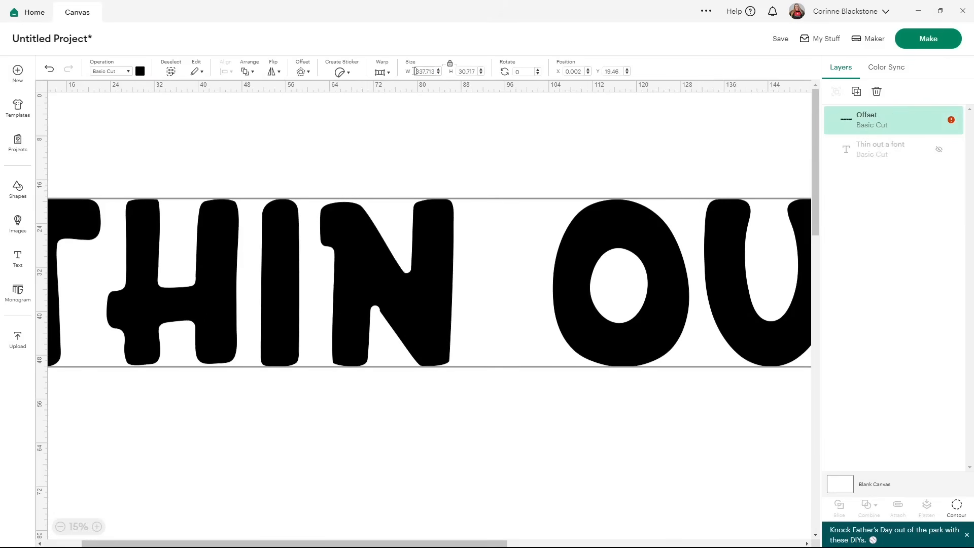
type("10")
key("Return")
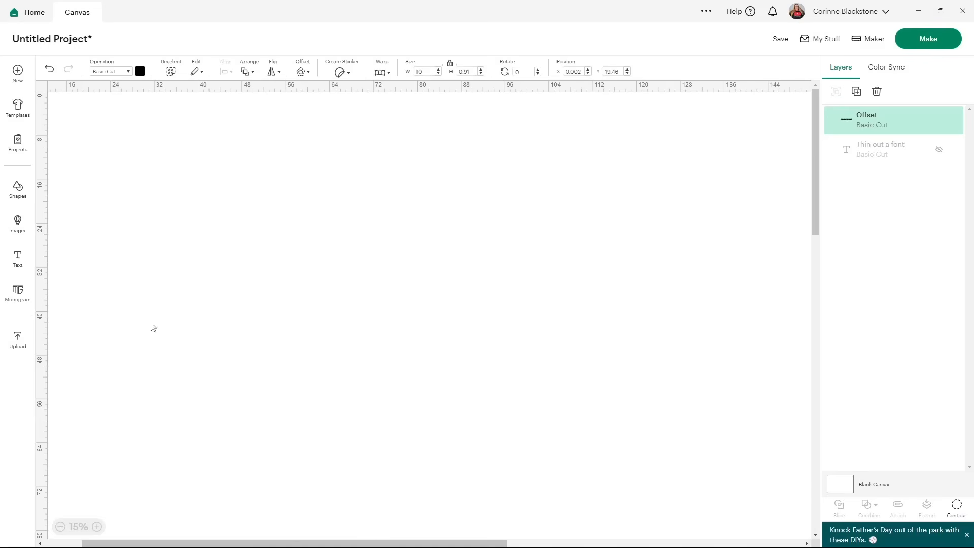
Move the thinned THIN OUT A FONT shape toward the middle of the canvas.
left_click(97, 526)
left_click(98, 527)
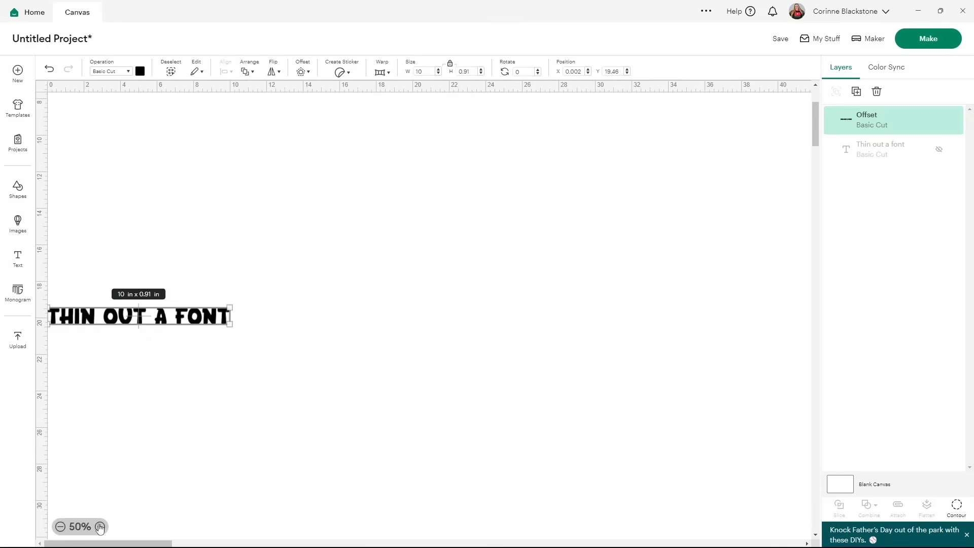
left_click(100, 526)
left_click(100, 527)
left_click_drag(116, 543, 86, 543)
left_click_drag(209, 318, 410, 236)
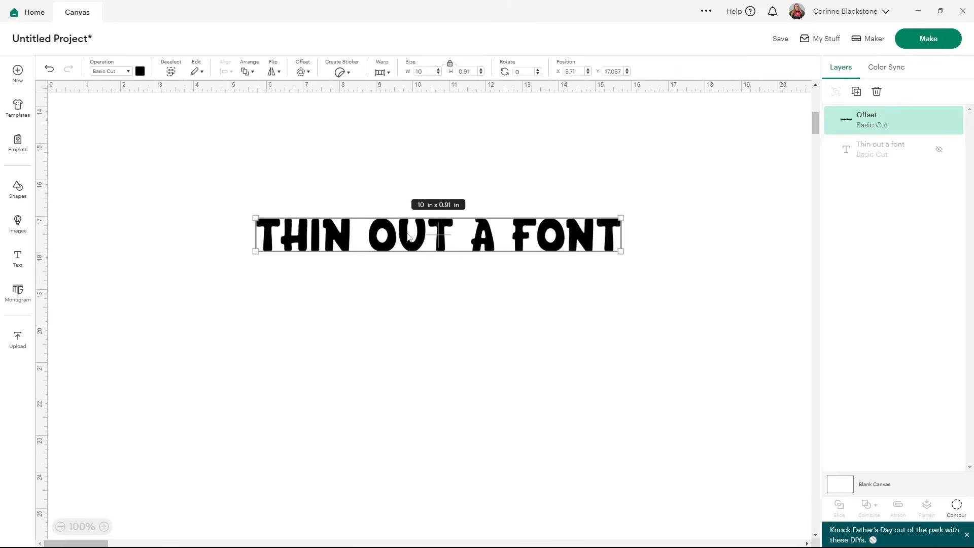